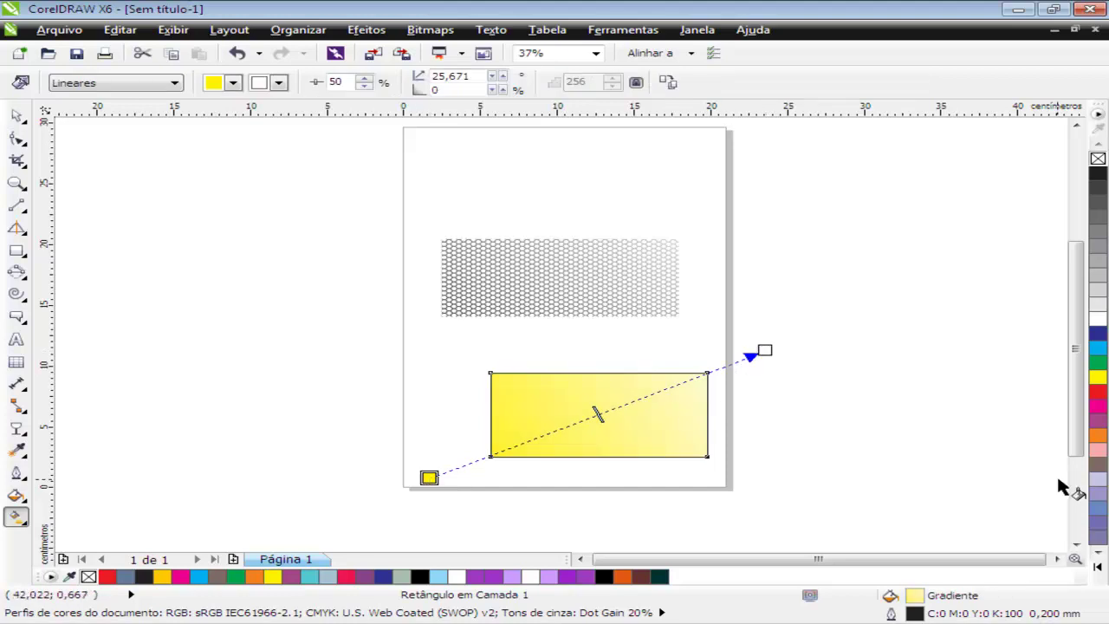
# Recolor the lower rectangle's linear gradient to run from light pink to muted purple
pyautogui.click(1098, 448)
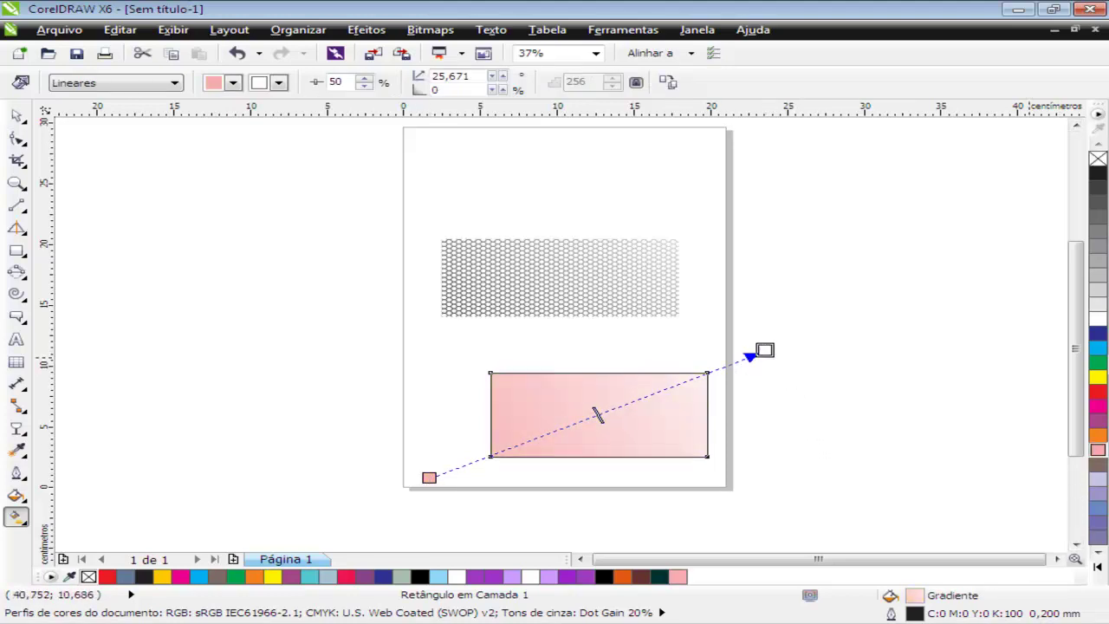
pyautogui.click(1098, 363)
pyautogui.click(1097, 405)
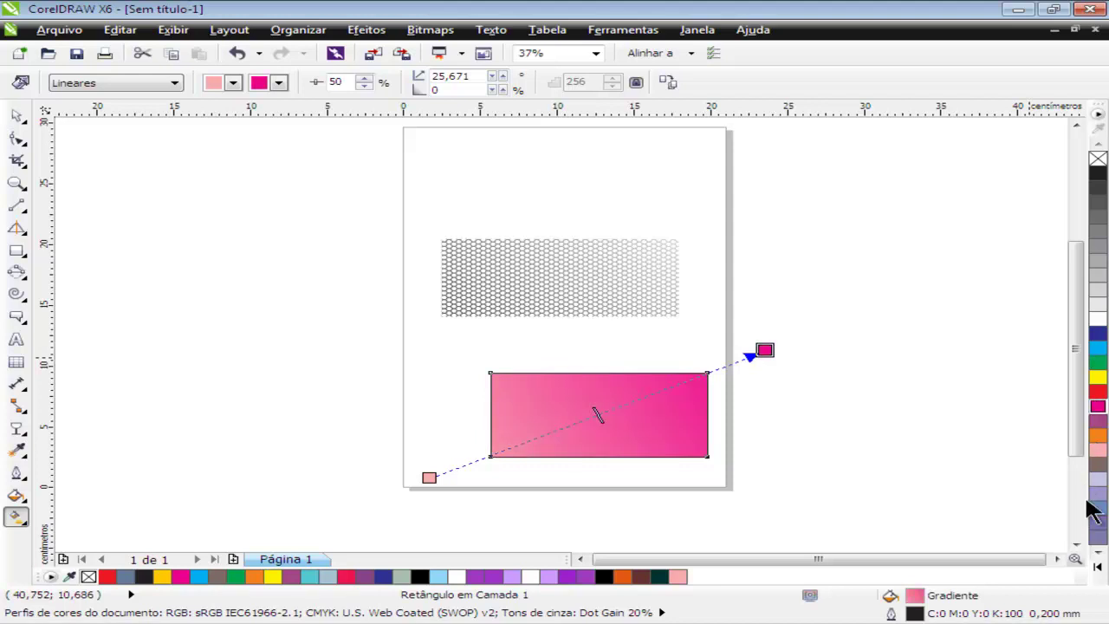
pyautogui.click(1096, 537)
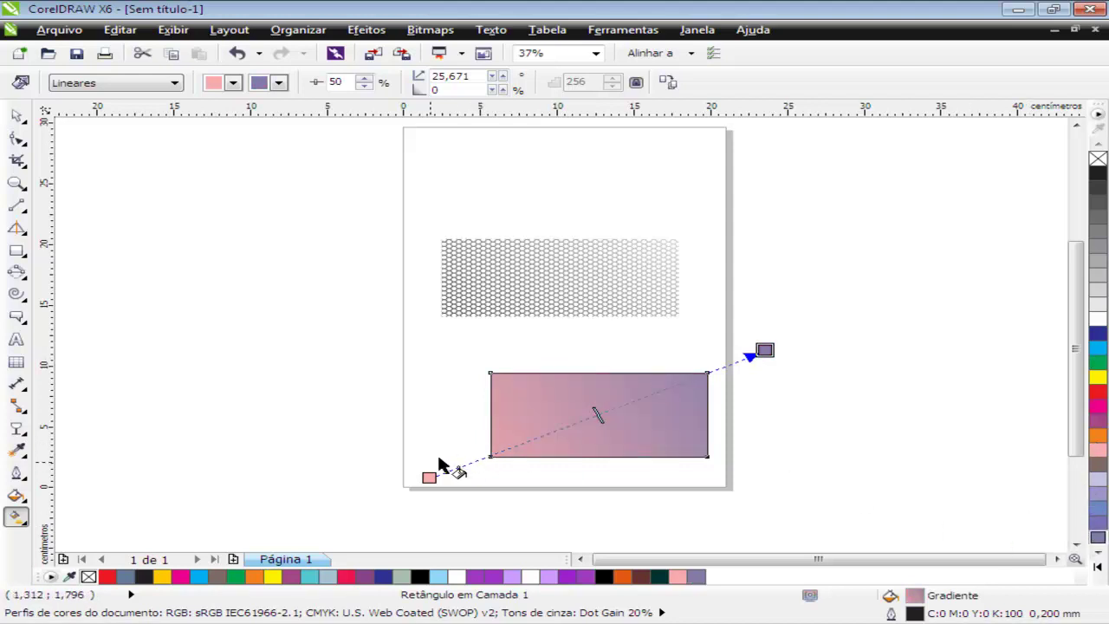
# Draw a rectangle about 17.9 × 10.5 cm beside the page and start a custom (Personalizada) gradient fill for it
pyautogui.click(16, 250)
pyautogui.moveTo(99, 254); pyautogui.dragTo(374, 382)
pyautogui.click(15, 495)
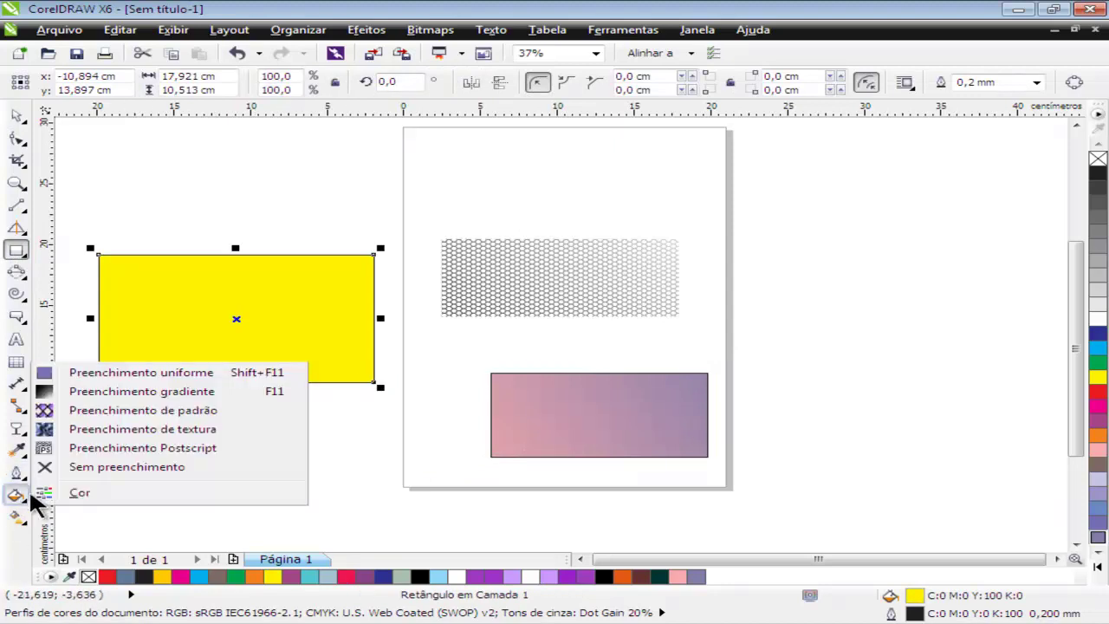
pyautogui.click(183, 392)
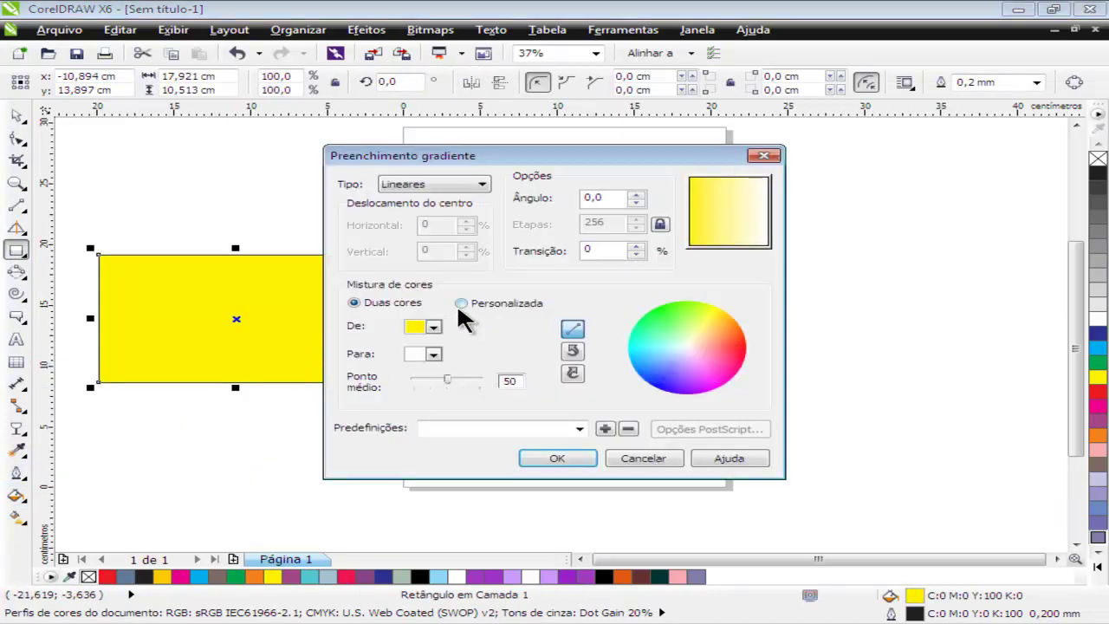
pyautogui.click(459, 303)
# Add blue-gray, red and magenta intermediate colors along the yellow-to-white gradient, starting at 27%, and apply it to the rectangle
pyautogui.doubleClick(420, 352)
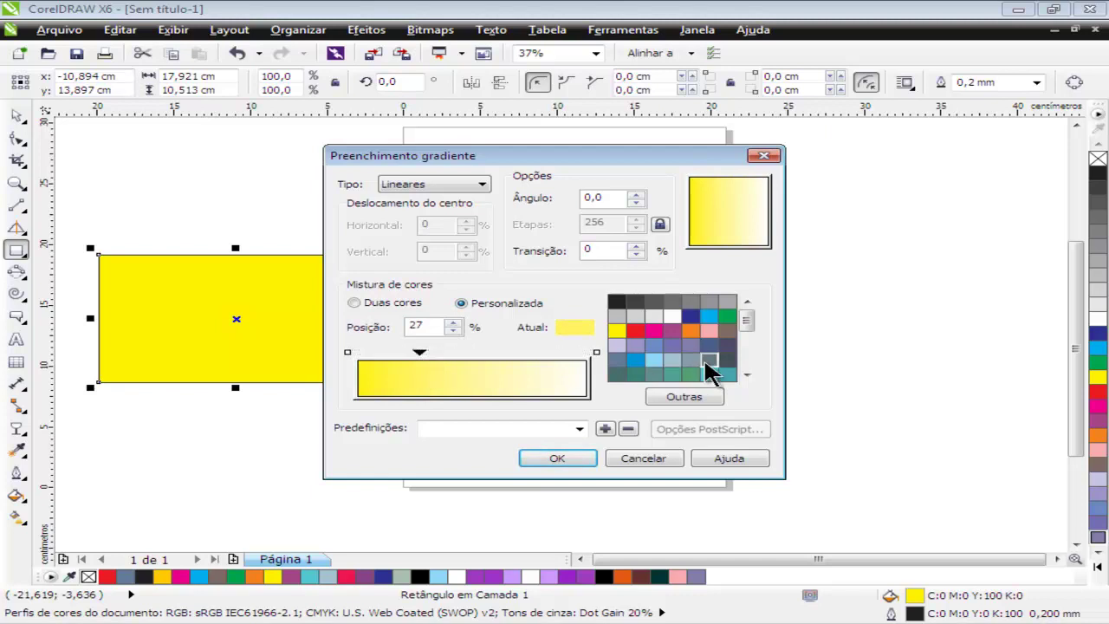
pyautogui.click(708, 359)
pyautogui.doubleClick(488, 352)
pyautogui.click(635, 330)
pyautogui.doubleClick(539, 352)
pyautogui.click(655, 329)
pyautogui.click(567, 459)
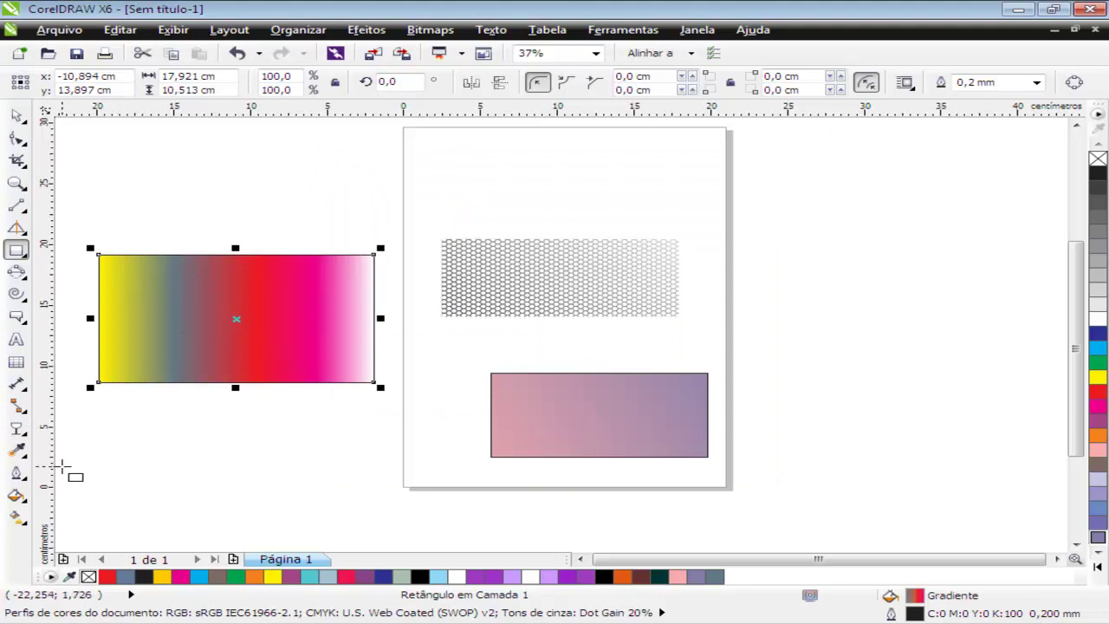
# Change the rectangle's gradient type to Cônica
pyautogui.click(15, 495)
pyautogui.click(152, 388)
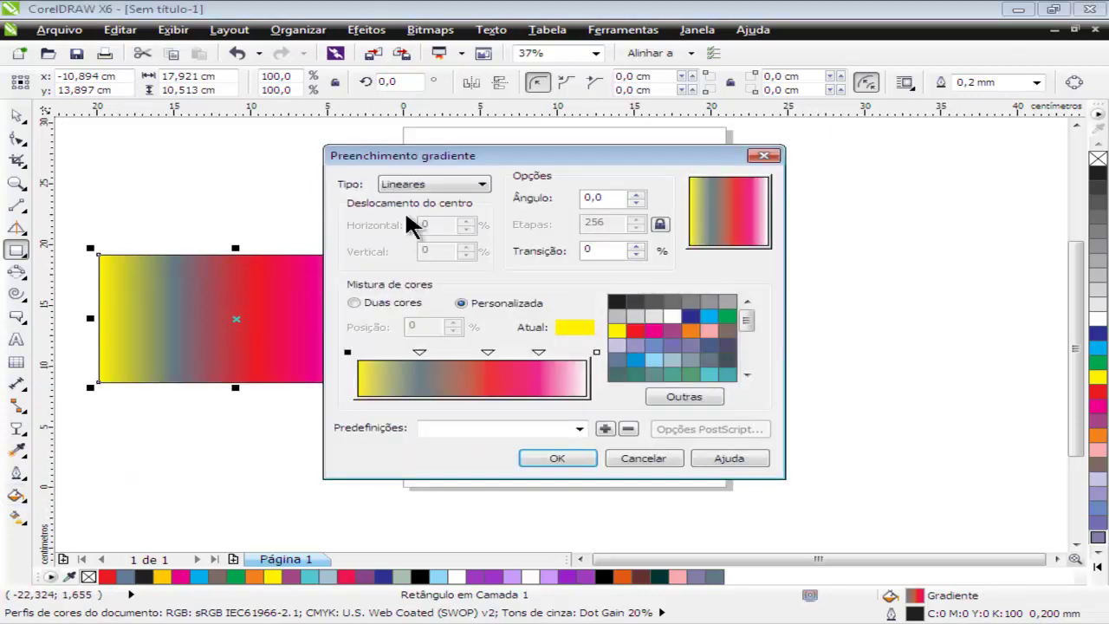
pyautogui.click(405, 184)
pyautogui.click(436, 223)
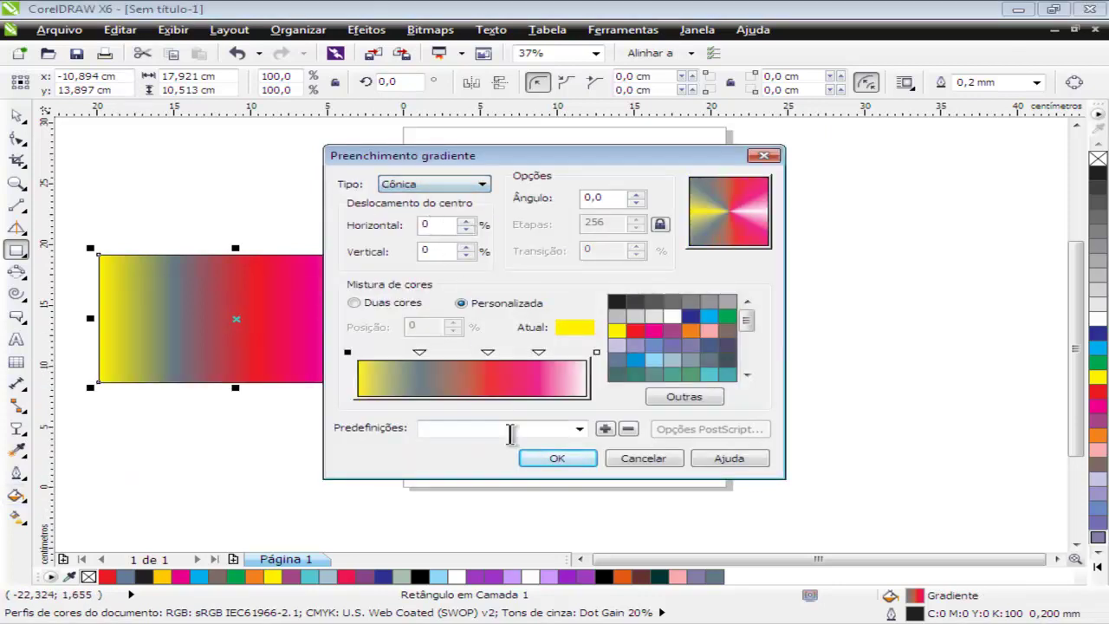
pyautogui.click(536, 460)
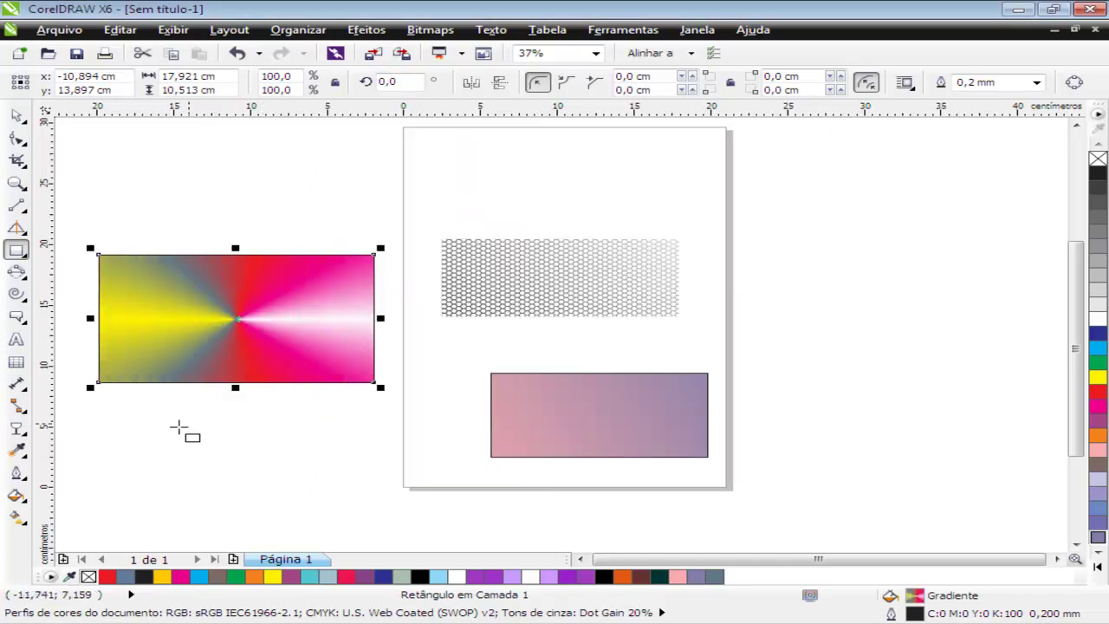
# With the interactive fill, rotate the conical gradient to about 148° and shift its center toward the rectangle's upper-left corner
pyautogui.click(16, 517)
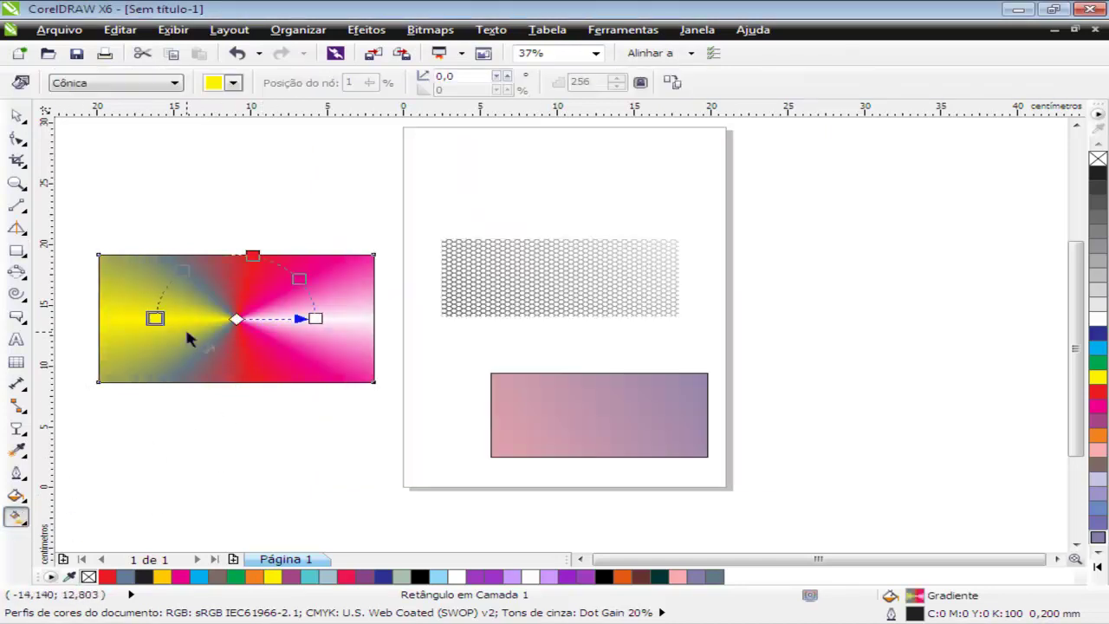
pyautogui.moveTo(156, 319); pyautogui.dragTo(197, 371)
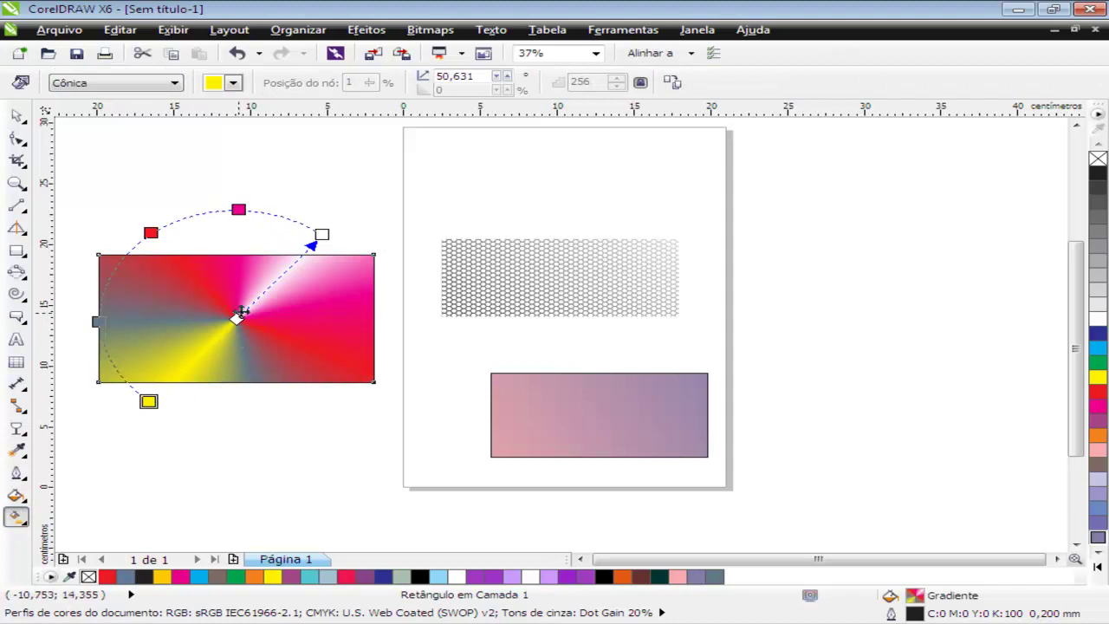
pyautogui.moveTo(244, 302); pyautogui.dragTo(145, 269)
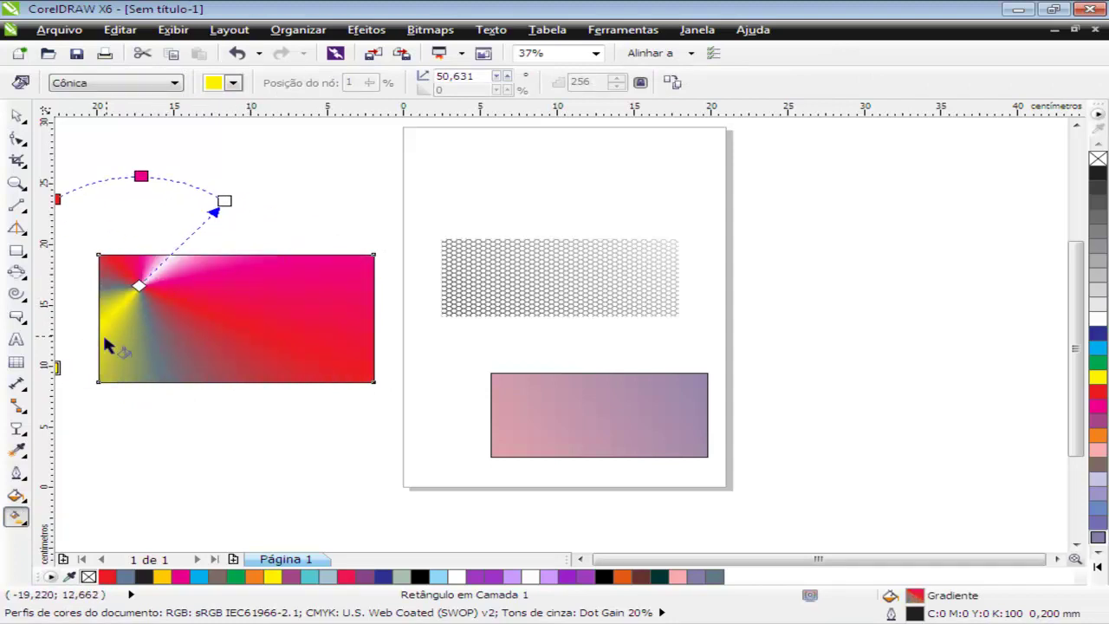
pyautogui.moveTo(52, 367); pyautogui.dragTo(217, 416)
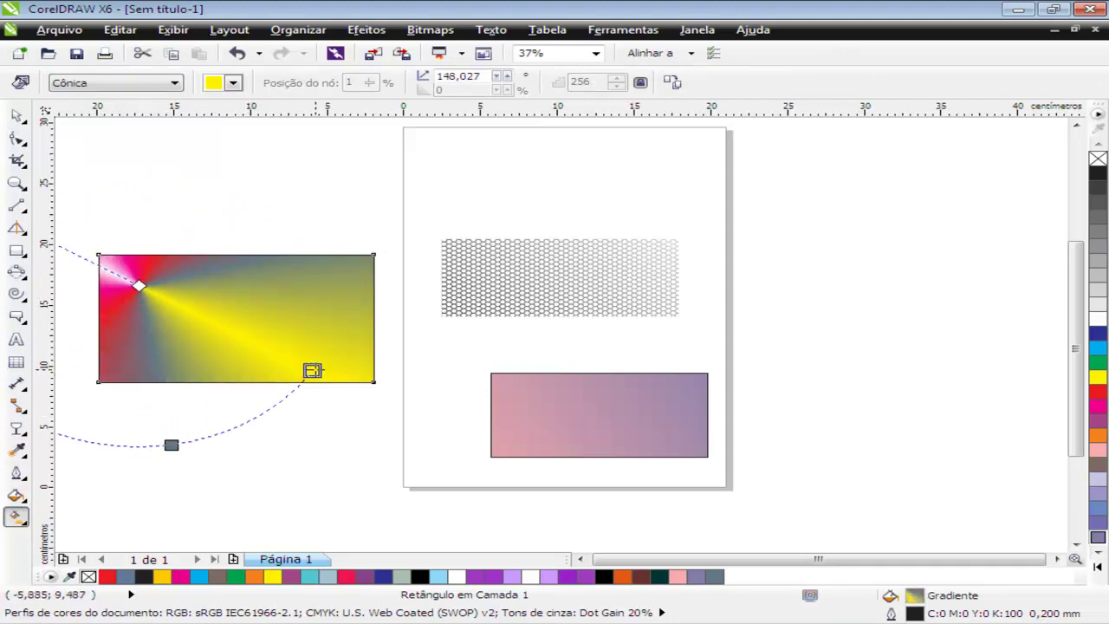
# Remove the conical-gradient rectangle's outline and place it at the top of the page, above the hexagon pattern
pyautogui.rightClick(1094, 159)
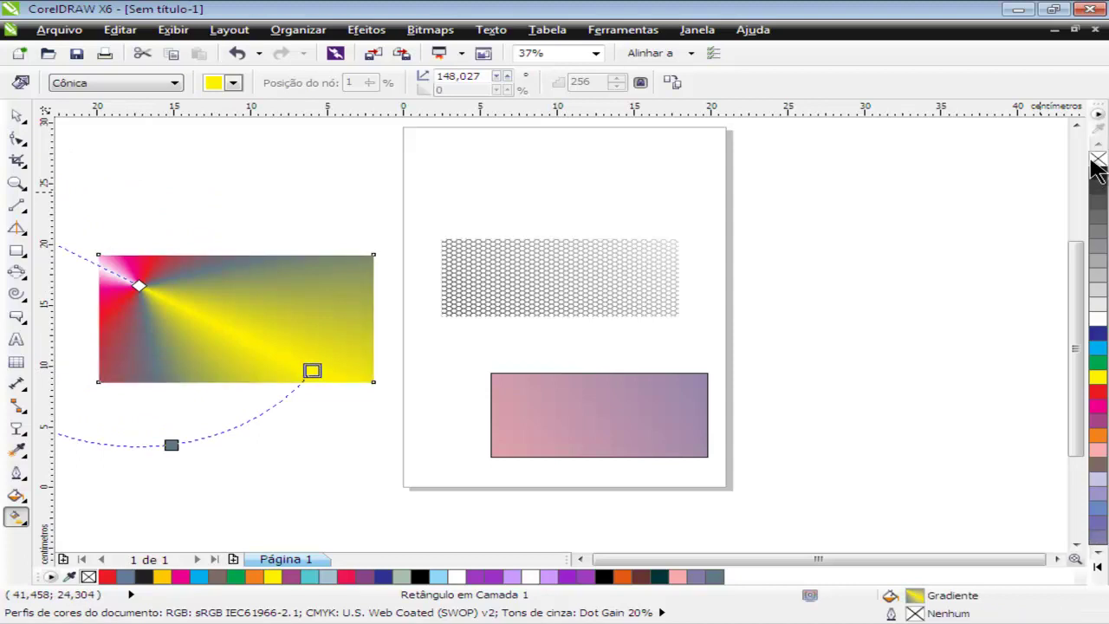
pyautogui.click(17, 116)
pyautogui.moveTo(213, 290); pyautogui.dragTo(537, 322)
pyautogui.click(455, 254)
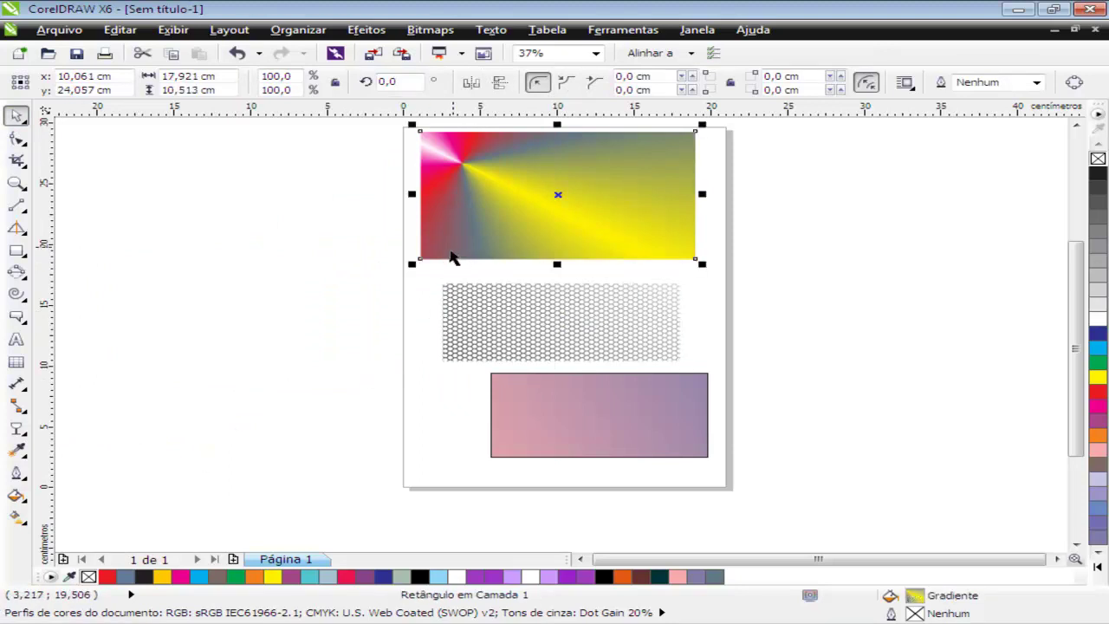
# Apply a mesh fill to the conical-gradient rectangle and distort its colors by moving the central mesh nodes and handles
pyautogui.click(17, 517)
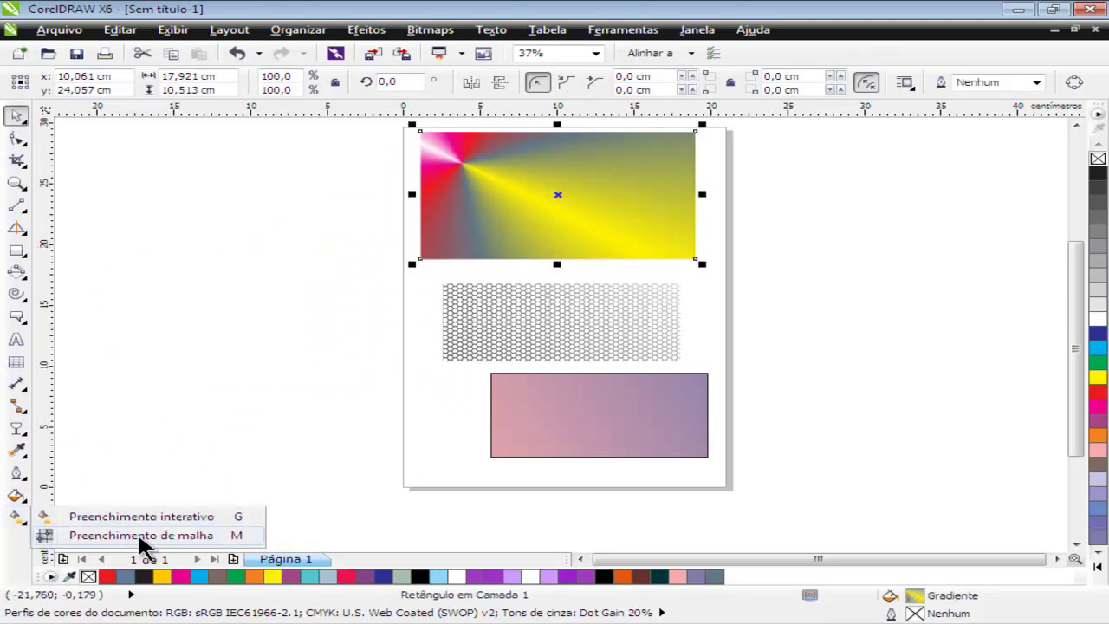
pyautogui.click(165, 534)
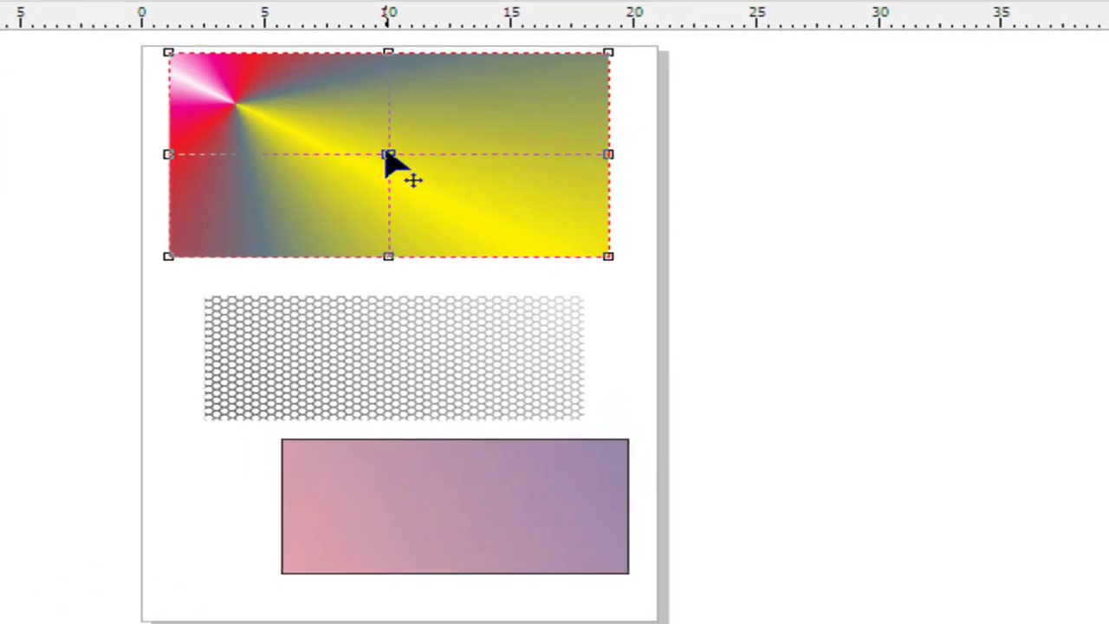
pyautogui.moveTo(388, 154); pyautogui.dragTo(340, 148)
pyautogui.moveTo(271, 140); pyautogui.dragTo(257, 157)
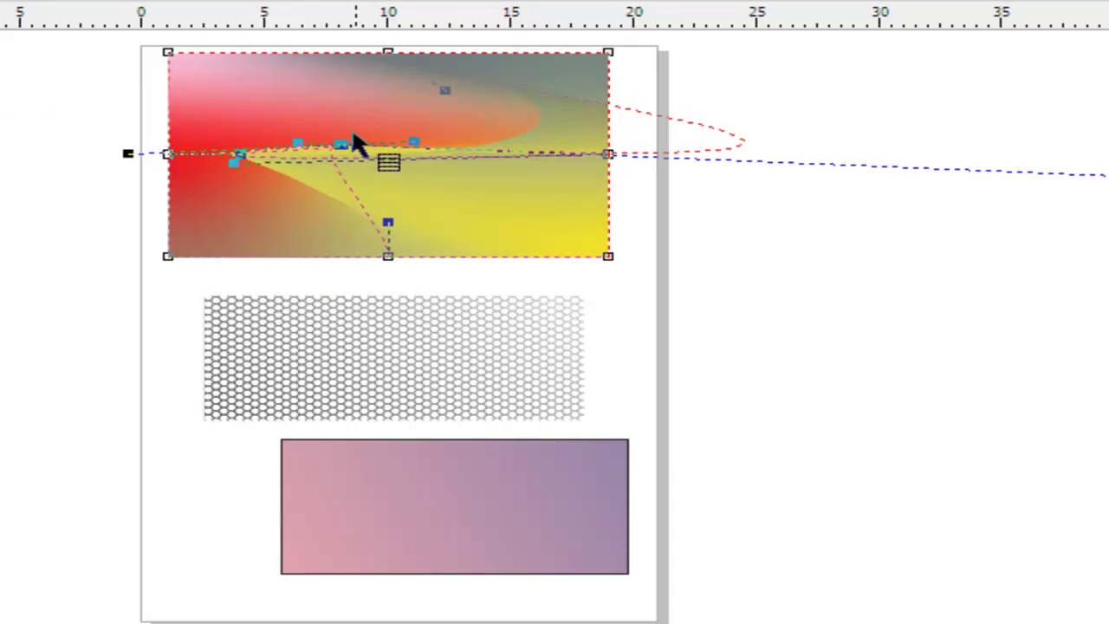
pyautogui.click(388, 133)
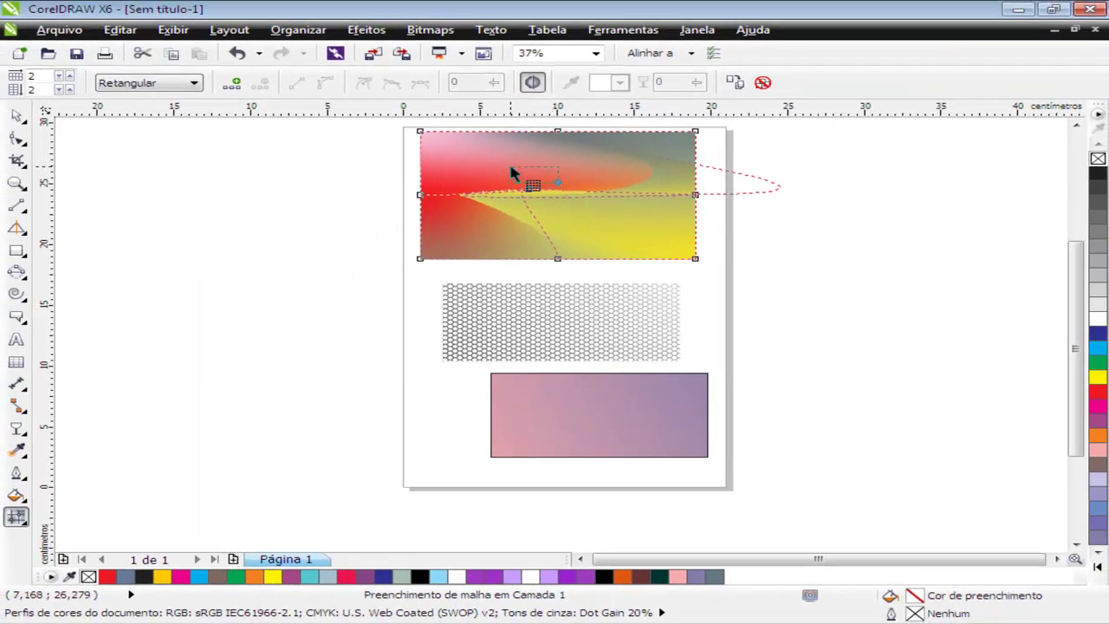
# Draw a rectangle about 18.8 × 6.8 cm beside the page and give it a diagonal linear gradient from yellow to cyan
pyautogui.click(19, 250)
pyautogui.moveTo(90, 257)
pyautogui.mouseDown()
pyautogui.moveTo(208, 309)
pyautogui.moveTo(378, 338)
pyautogui.mouseUp()
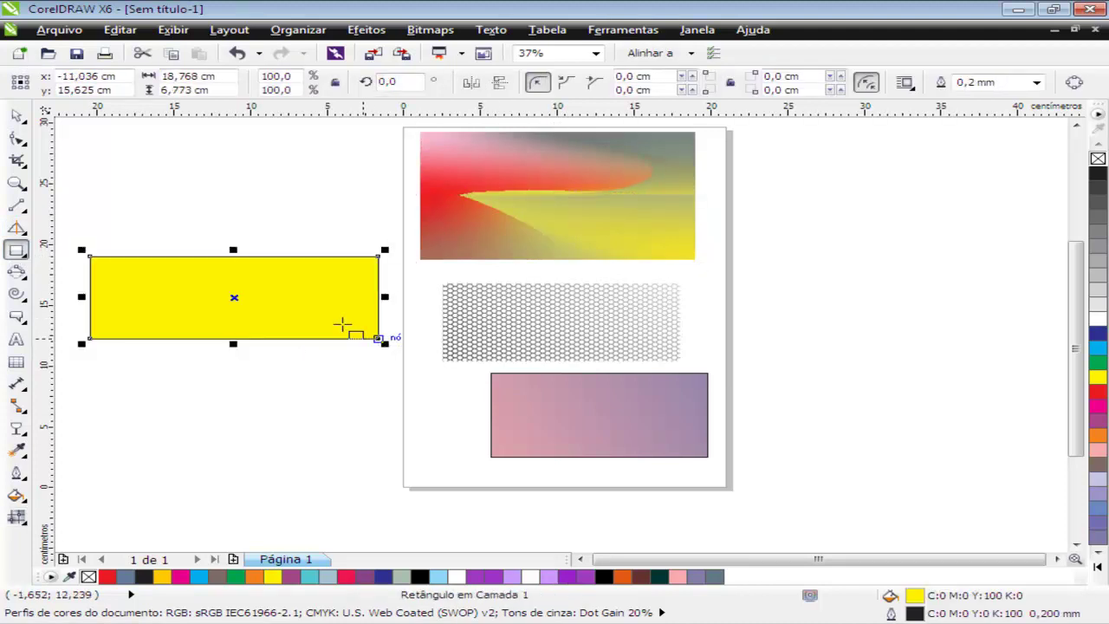
pyautogui.click(21, 118)
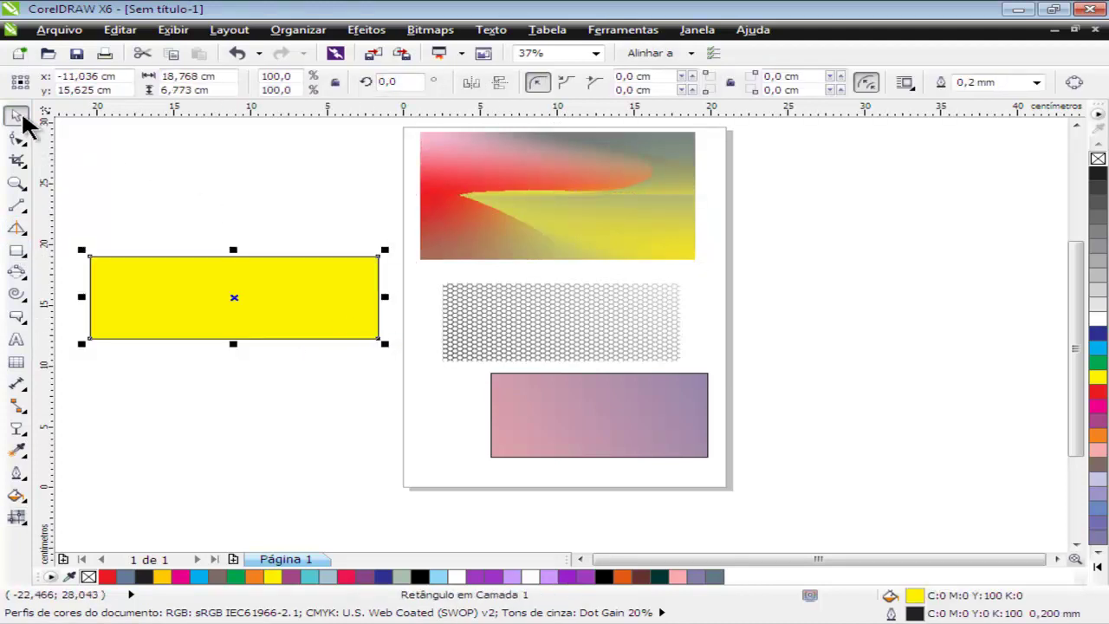
pyautogui.click(16, 496)
pyautogui.click(17, 517)
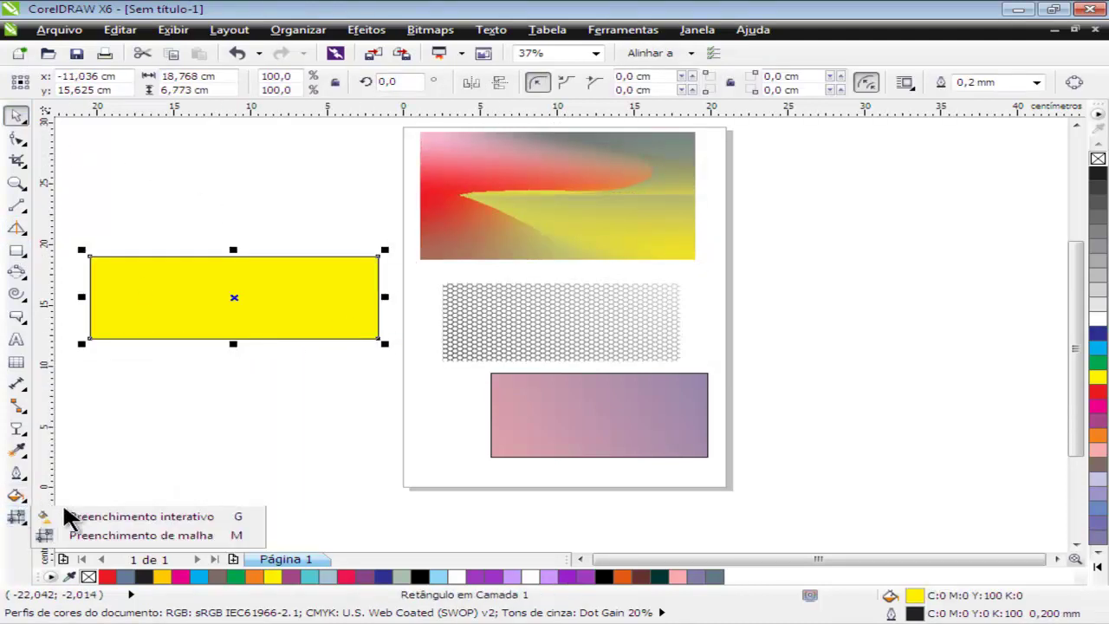
pyautogui.click(104, 513)
pyautogui.moveTo(163, 386); pyautogui.dragTo(399, 193)
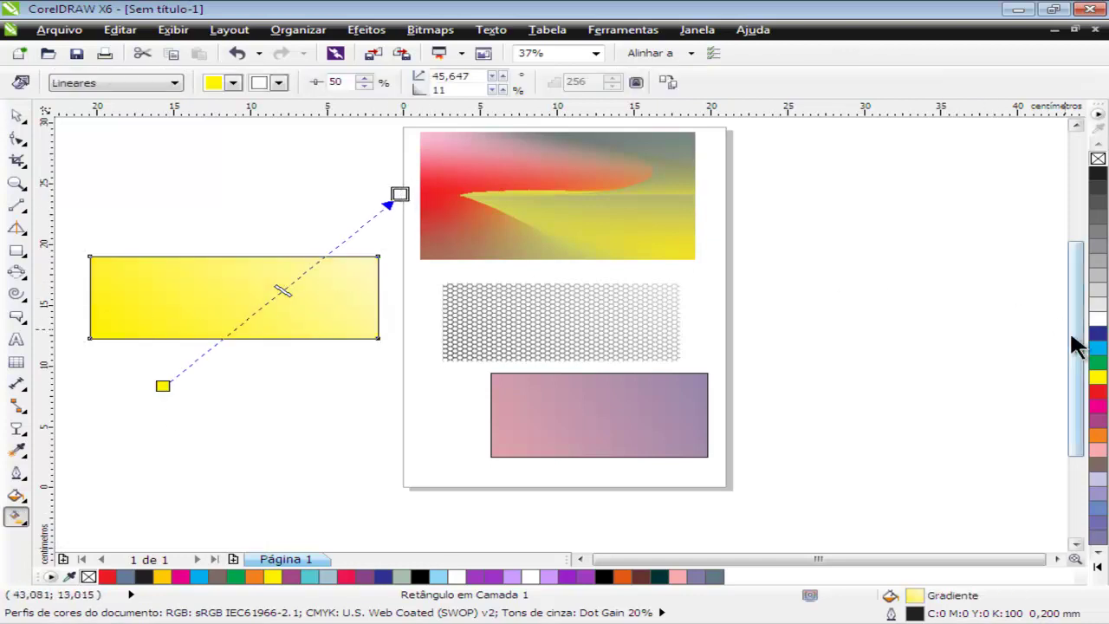
pyautogui.click(1098, 347)
# Apply a mesh fill to the yellow-cyan rectangle, shifting its center node sideways and pulling the bottom-middle node inward to curve the edge
pyautogui.click(21, 517)
pyautogui.click(153, 532)
pyautogui.moveTo(235, 299); pyautogui.dragTo(435, 263)
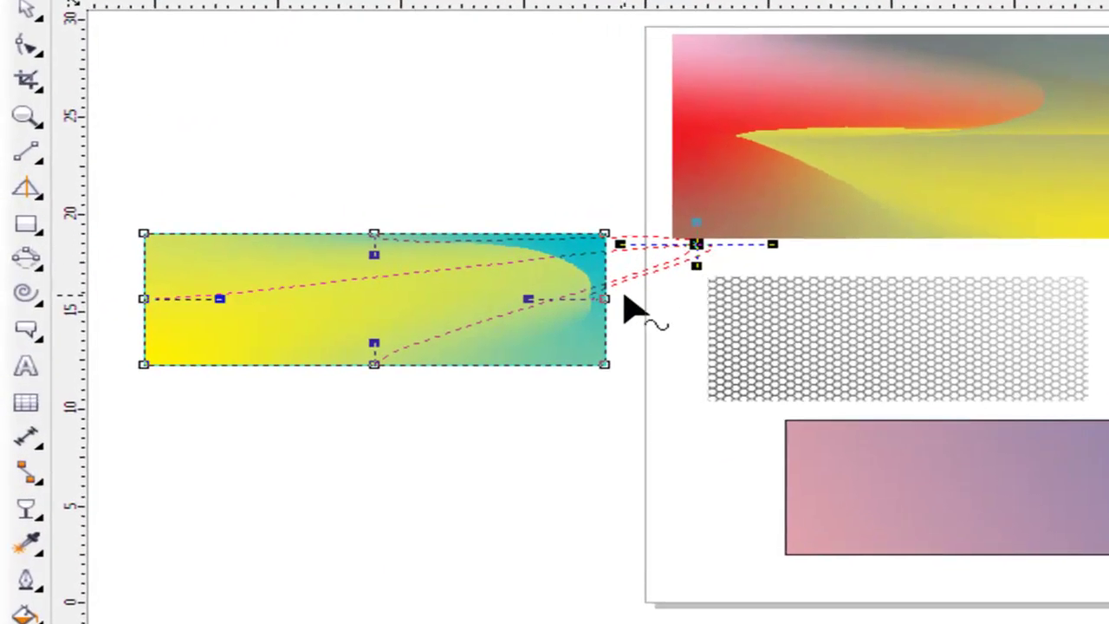
pyautogui.moveTo(698, 246); pyautogui.dragTo(523, 305)
pyautogui.moveTo(374, 364); pyautogui.dragTo(282, 327)
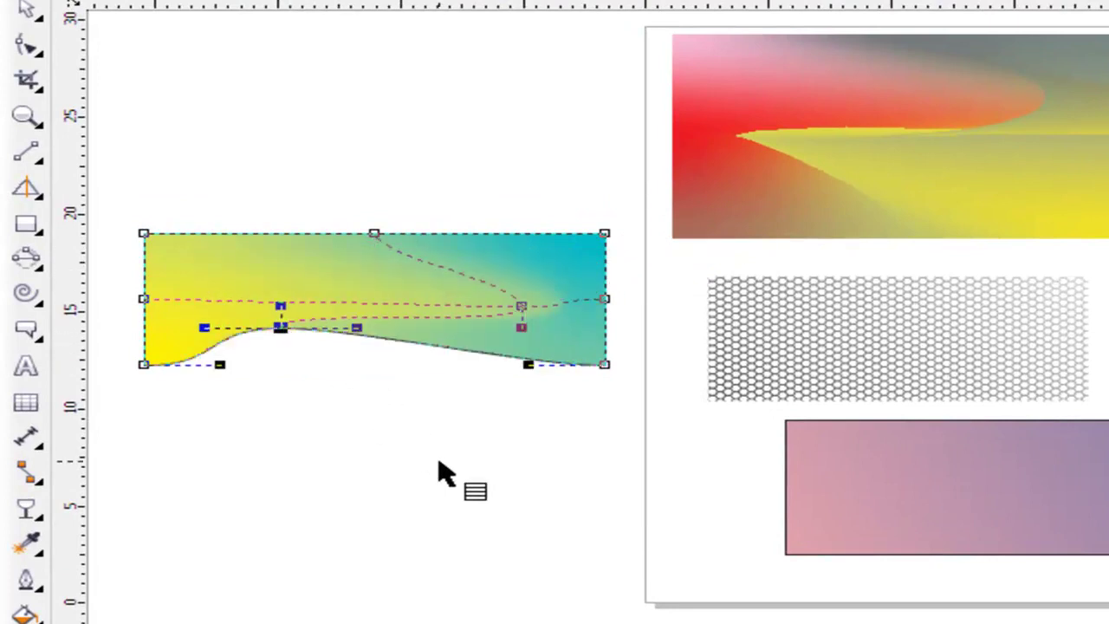
pyautogui.click(26, 10)
pyautogui.click(258, 130)
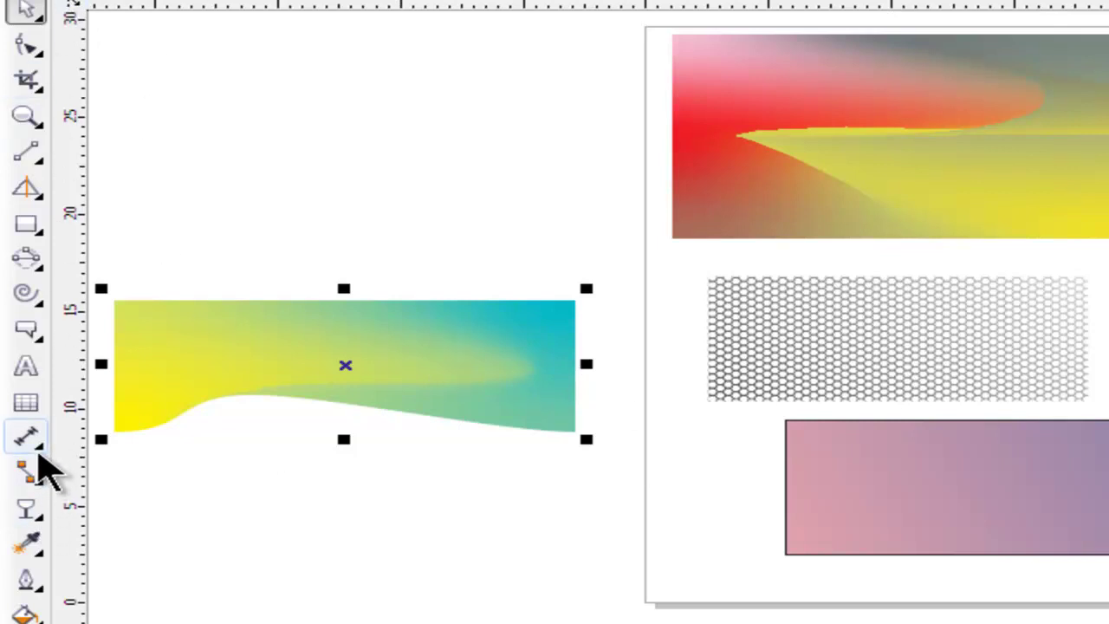
# Draw four separate straight-line connectors above the yellow-cyan shape, two of them crossing
pyautogui.click(38, 456)
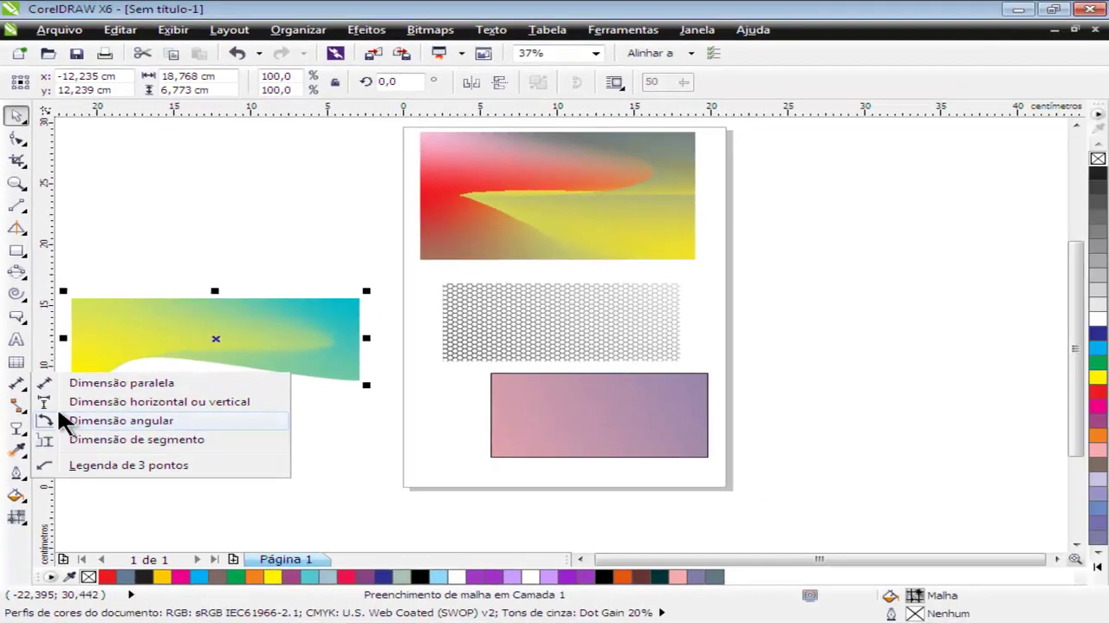
pyautogui.click(19, 405)
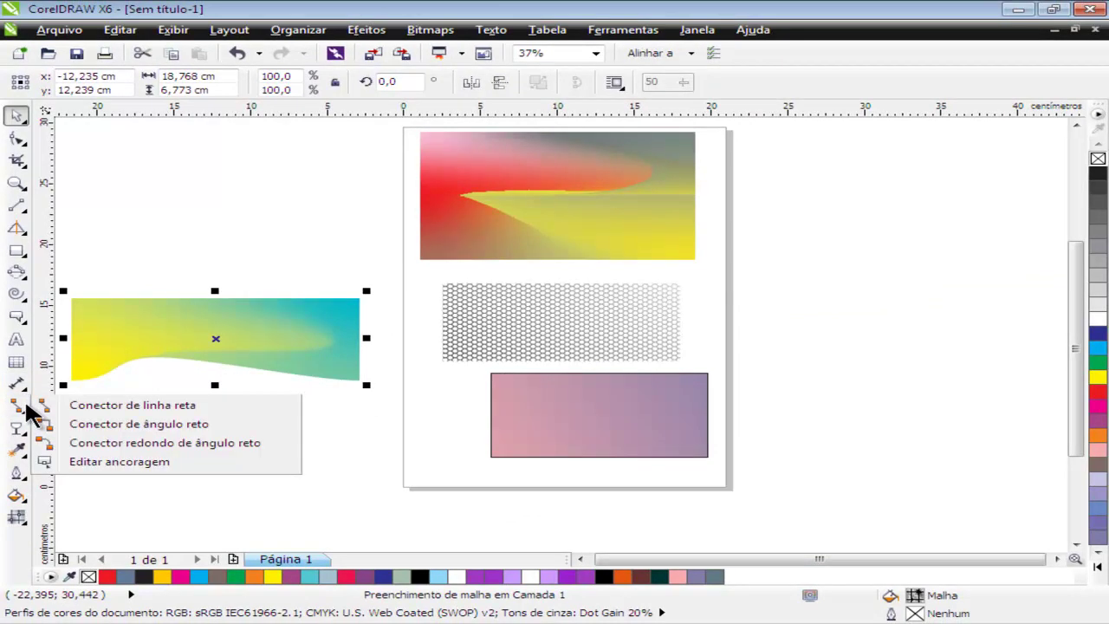
pyautogui.click(97, 405)
pyautogui.moveTo(214, 297); pyautogui.dragTo(344, 210)
pyautogui.moveTo(216, 162)
pyautogui.mouseDown()
pyautogui.moveTo(194, 155)
pyautogui.moveTo(188, 238)
pyautogui.mouseUp()
pyautogui.moveTo(222, 201); pyautogui.dragTo(368, 291)
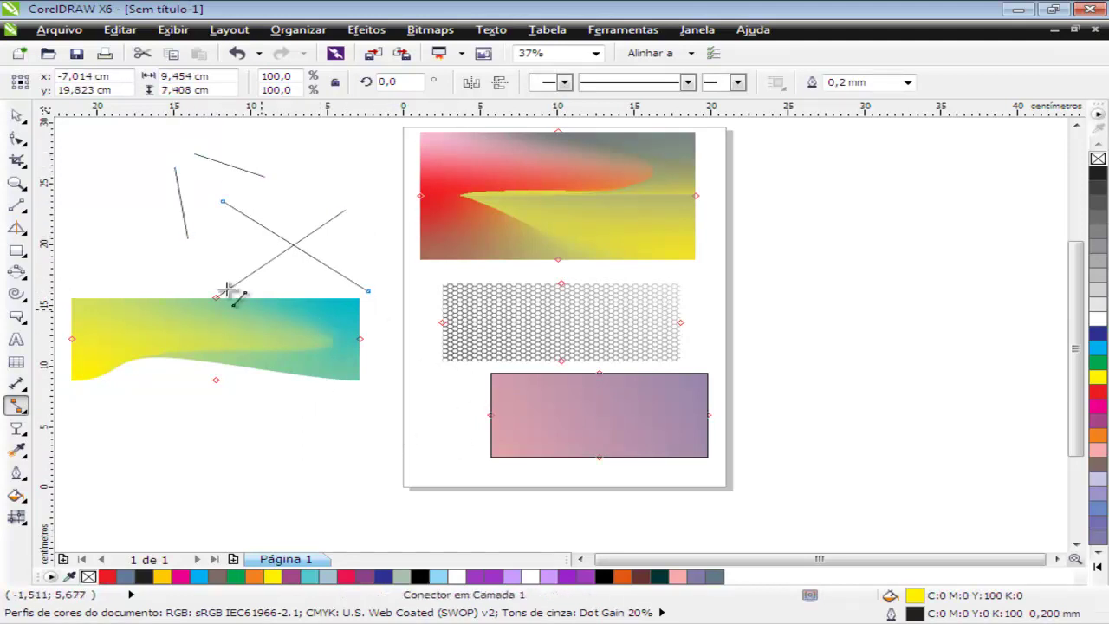
# Select all the connectors, gradient shapes and the hexagon pattern on and beside the page and delete them
pyautogui.click(17, 115)
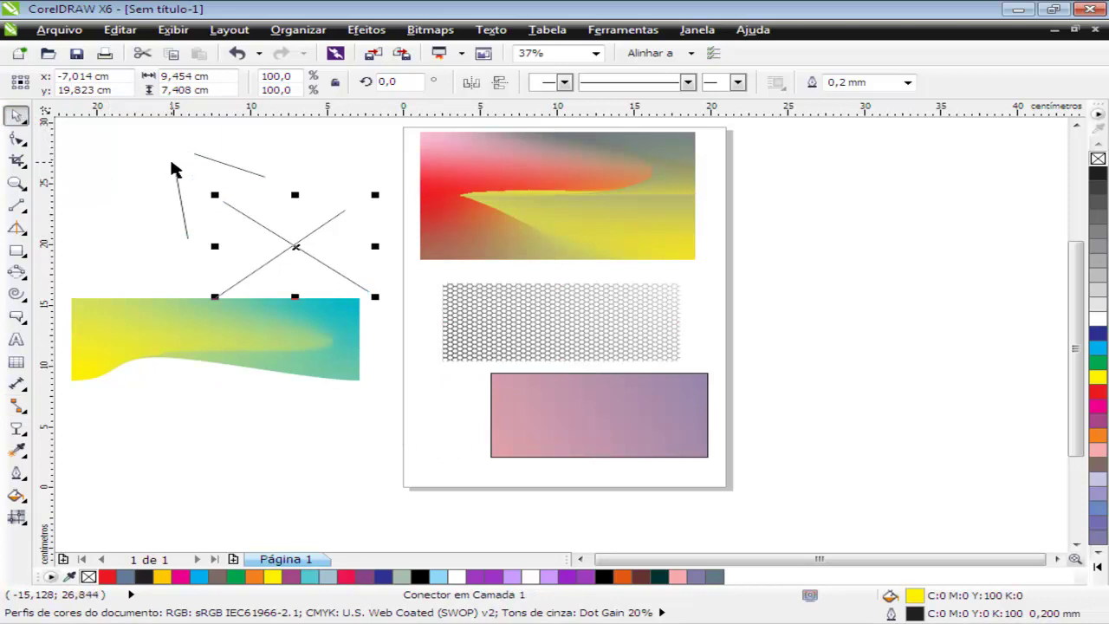
pyautogui.moveTo(113, 137); pyautogui.dragTo(408, 317)
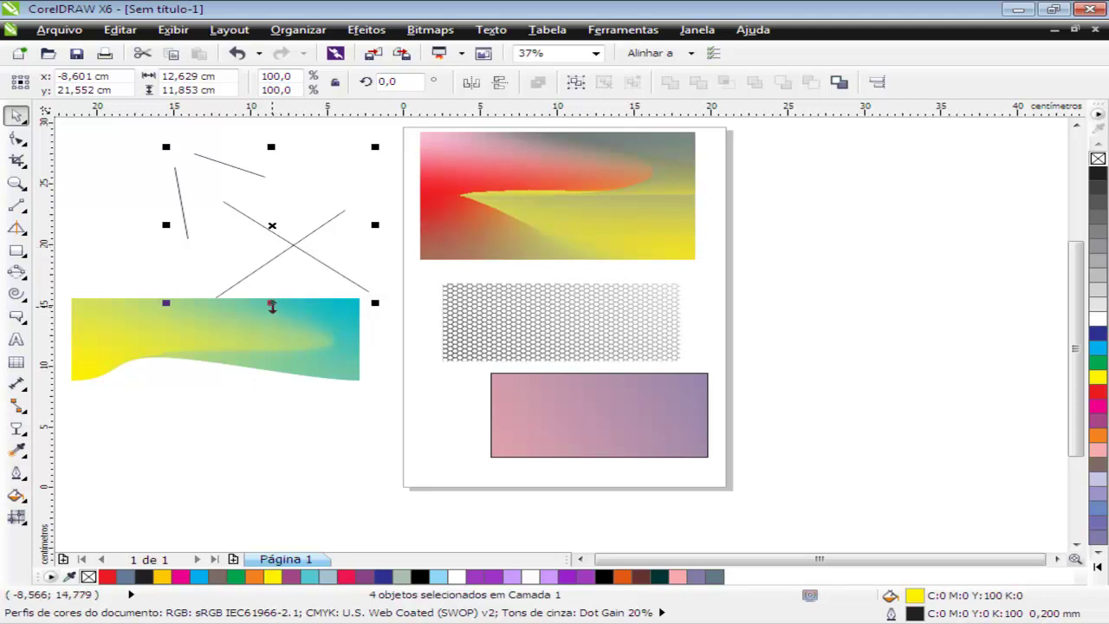
pyautogui.moveTo(65, 131); pyautogui.dragTo(820, 505)
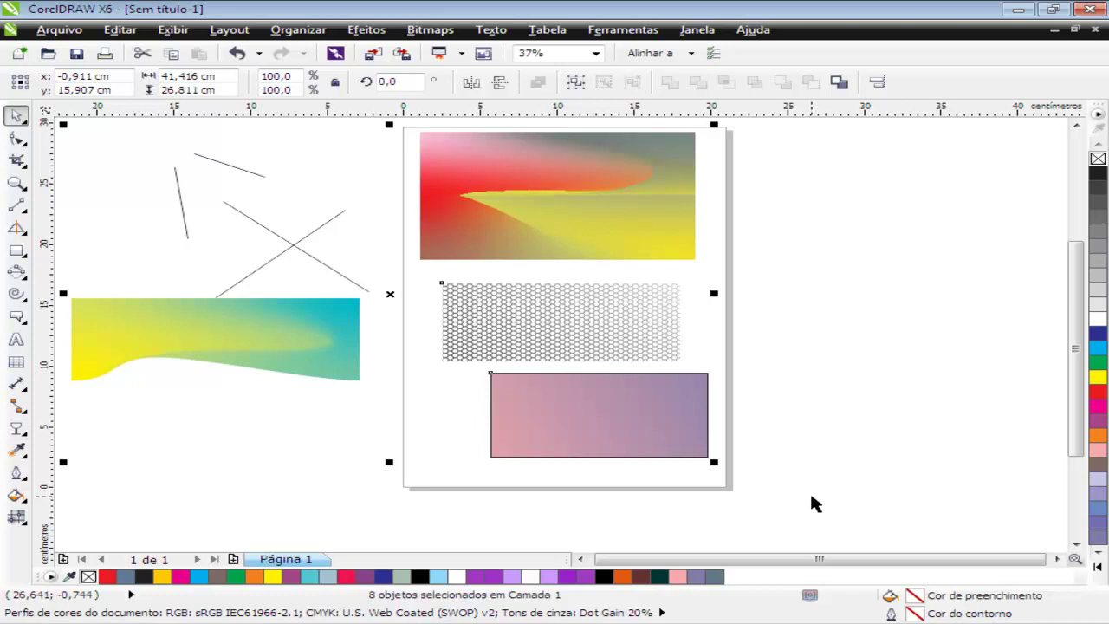
pyautogui.press('Delete')
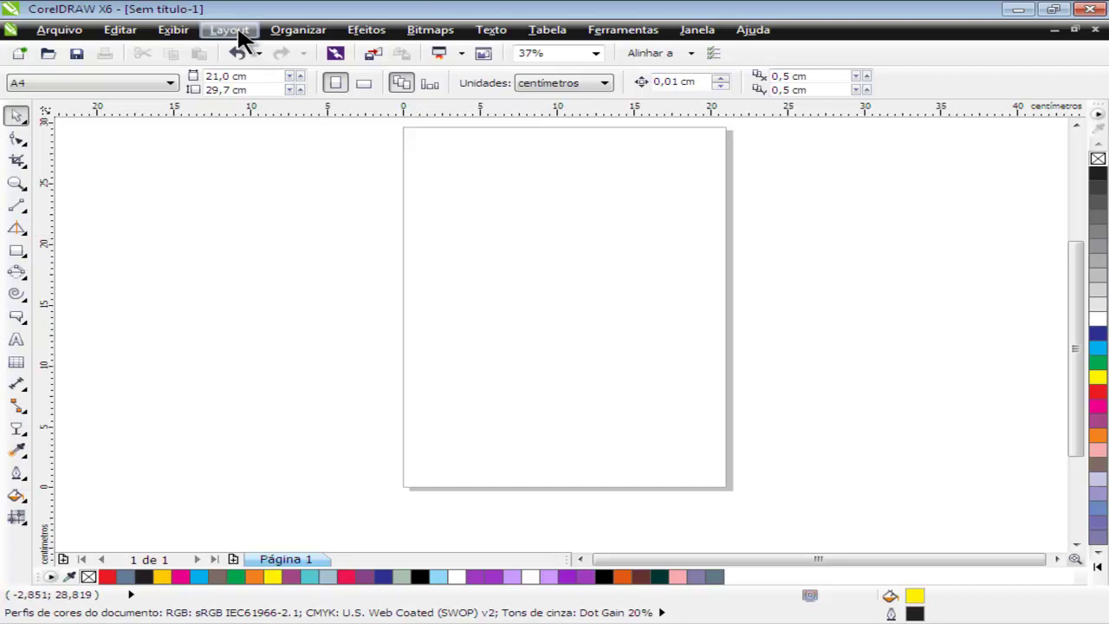
pyautogui.moveTo(387, 122); pyautogui.dragTo(782, 502)
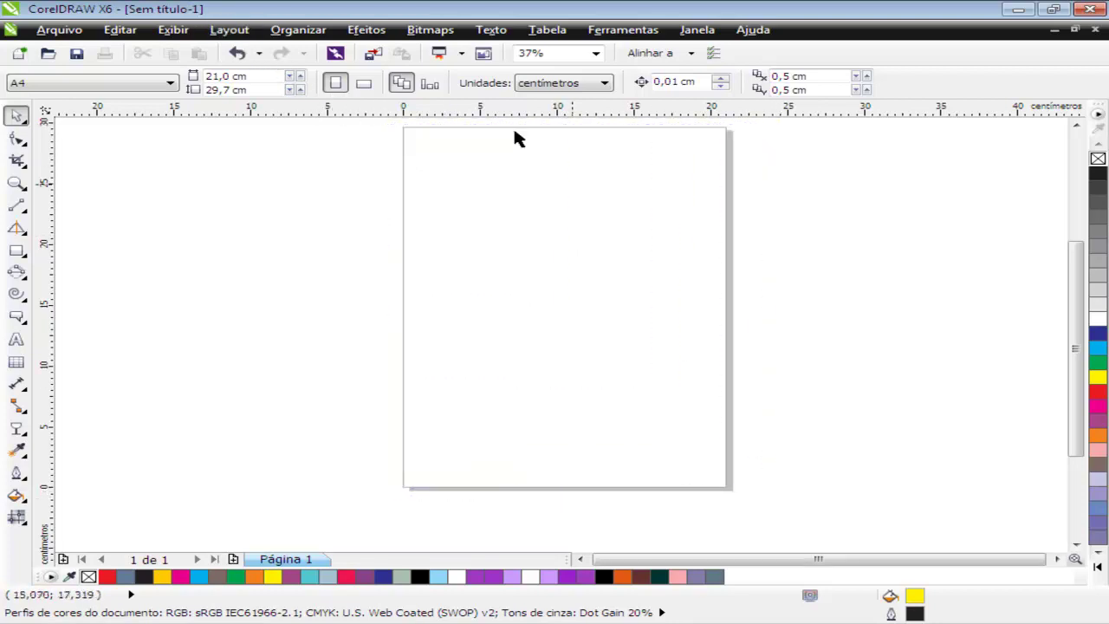
# Give the page a solid turquoise background and try a marquee selection over it
pyautogui.click(243, 31)
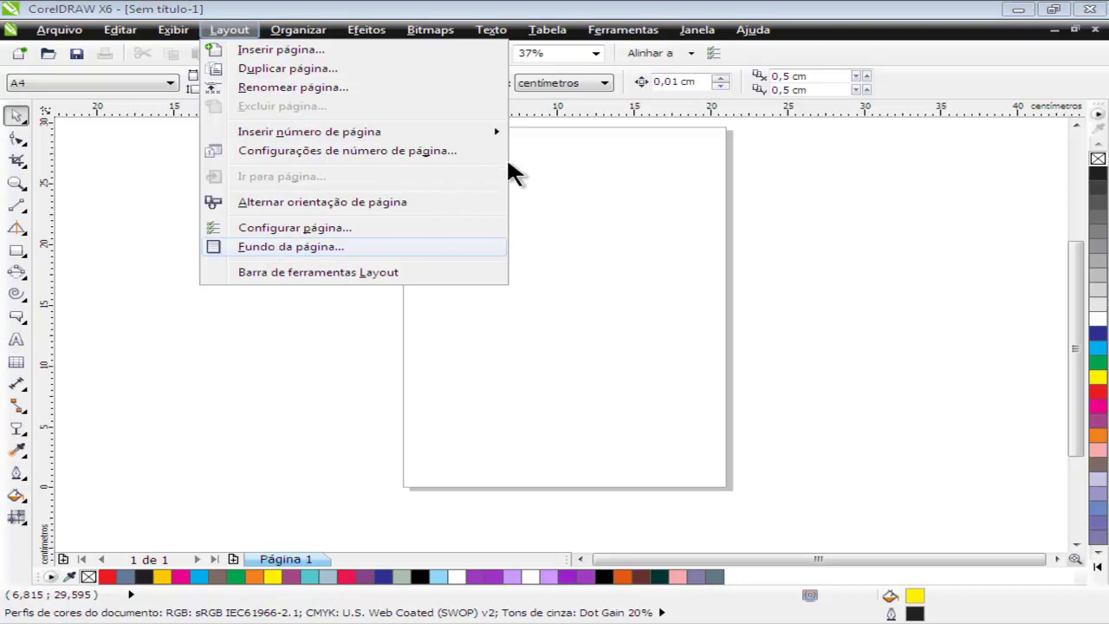
pyautogui.press('Return')
pyautogui.click(418, 117)
pyautogui.click(513, 117)
pyautogui.click(551, 229)
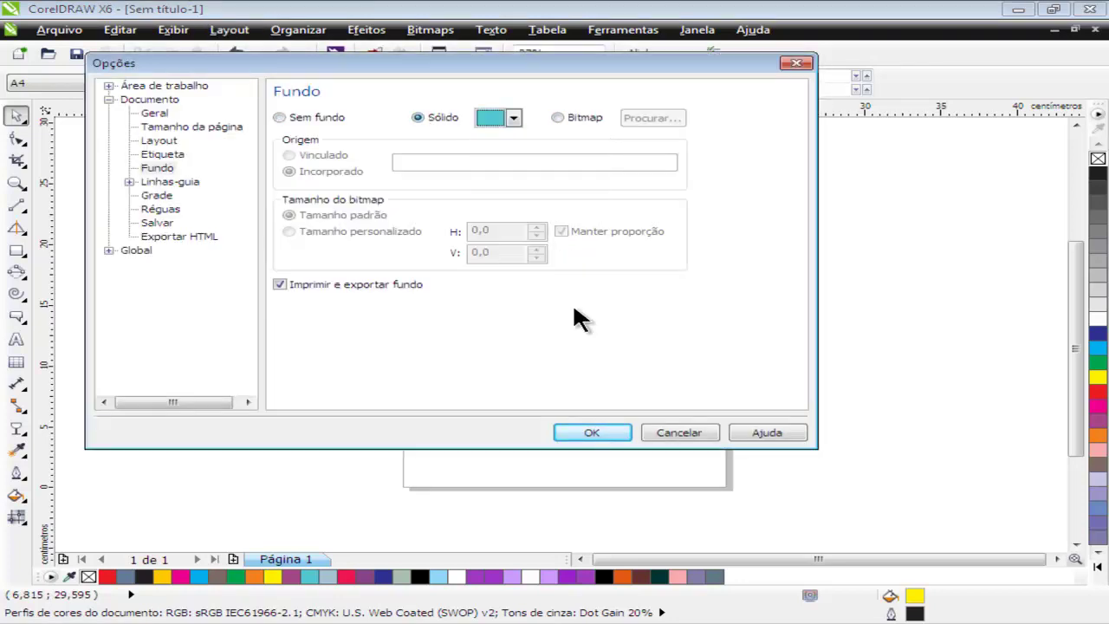
pyautogui.click(594, 432)
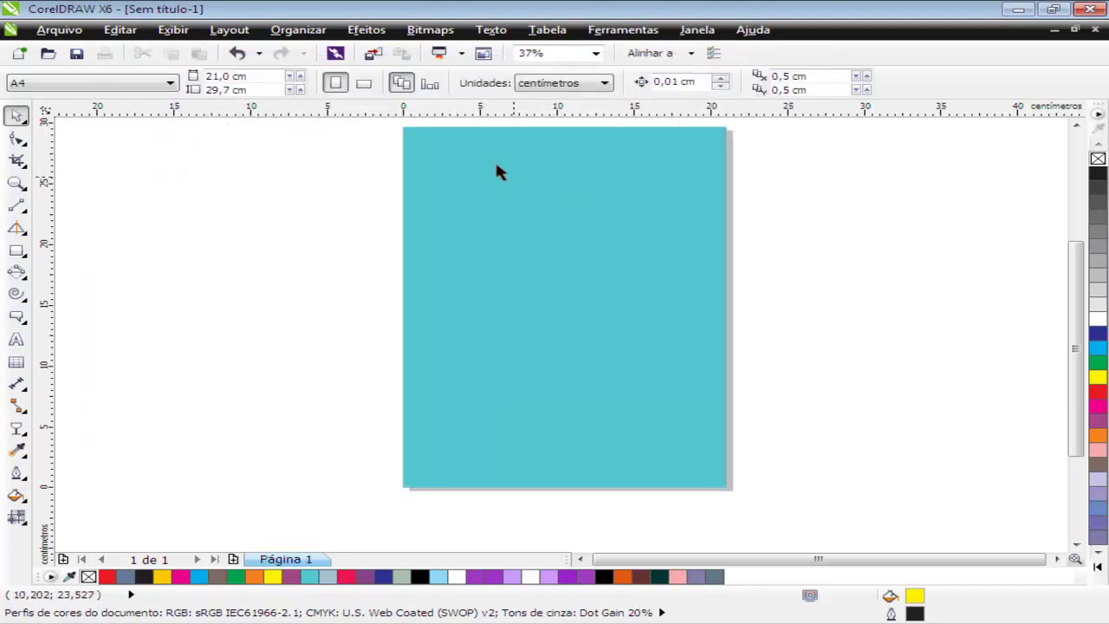
pyautogui.moveTo(394, 122); pyautogui.dragTo(762, 491)
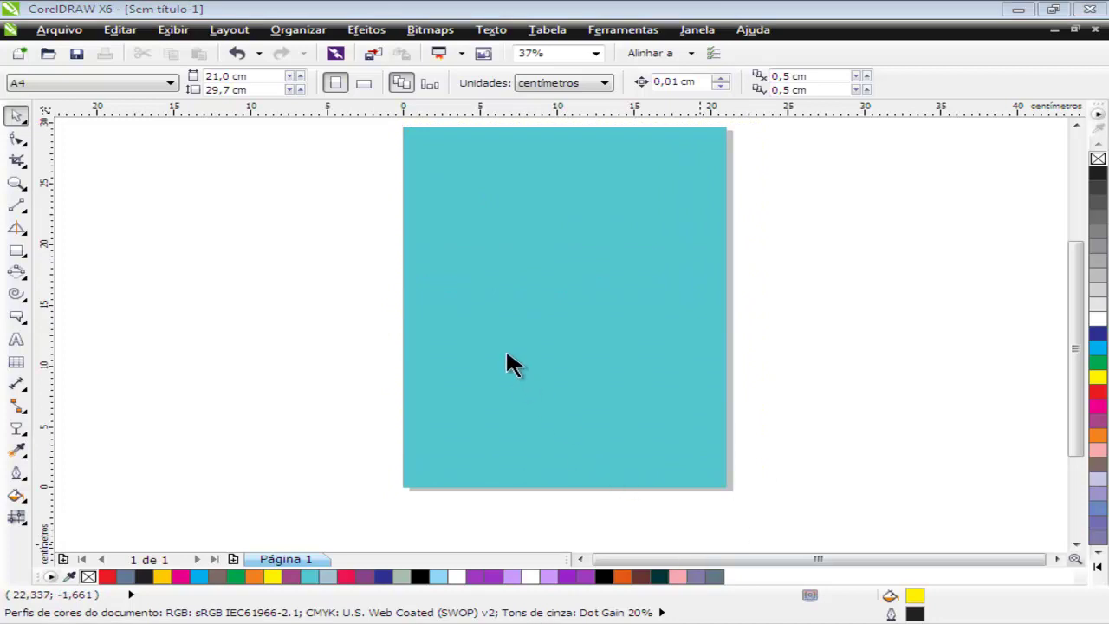
# Create a rectangle matching the full page size and, after trying several palette colors, fill it with cyan
pyautogui.doubleClick(13, 256)
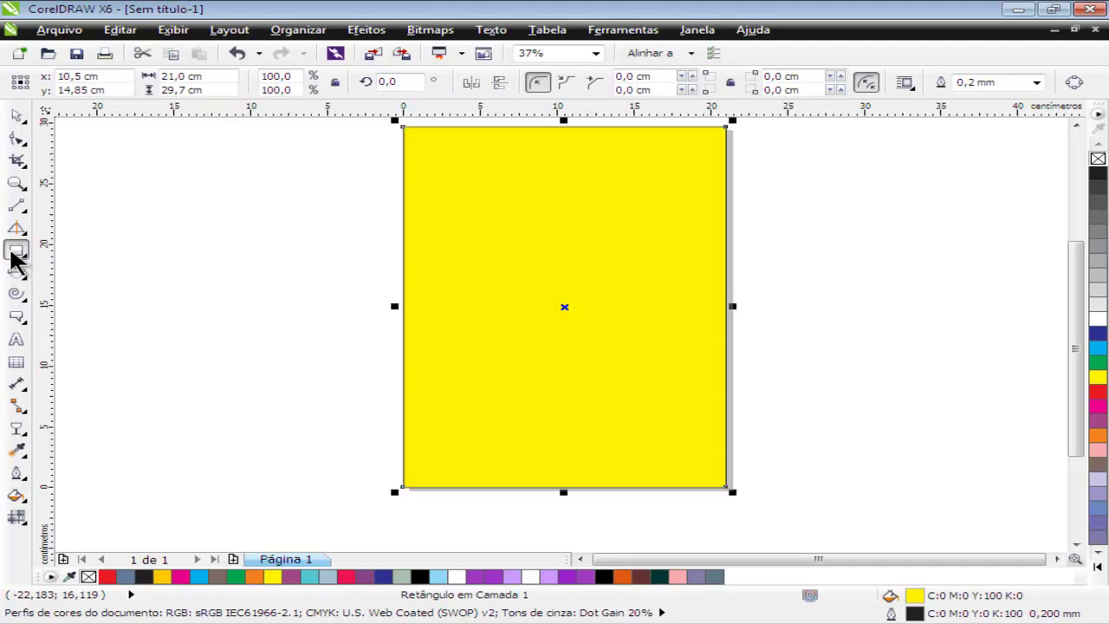
pyautogui.click(1098, 391)
pyautogui.click(1098, 420)
pyautogui.click(1097, 390)
pyautogui.click(1096, 319)
pyautogui.click(1097, 290)
pyautogui.click(1097, 334)
pyautogui.click(1097, 347)
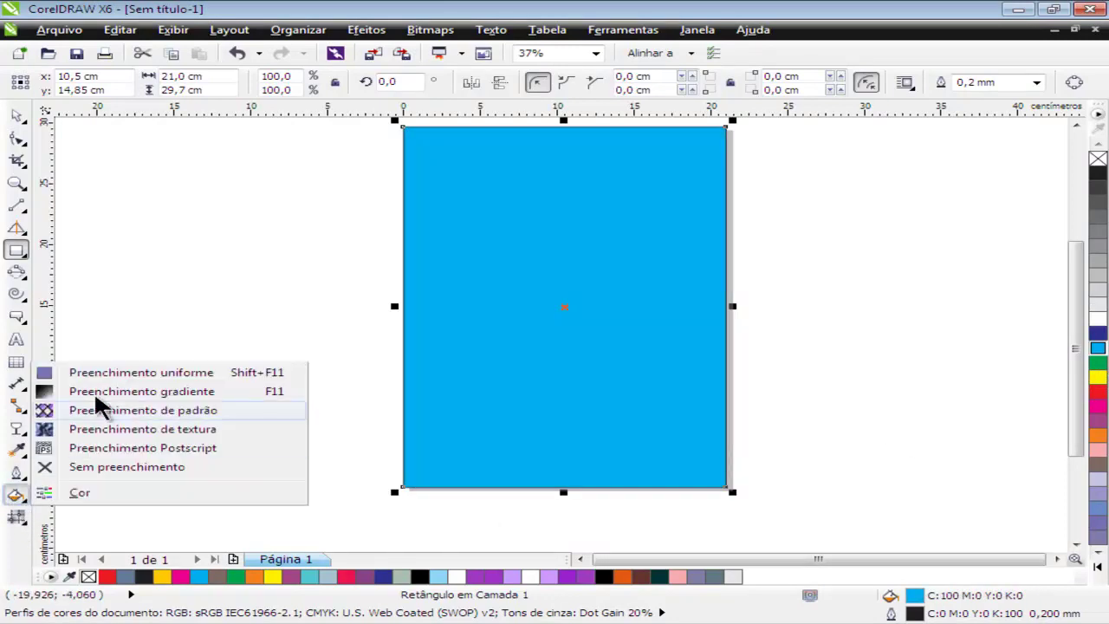
# Apply a linear two-color gradient from slate gray to light lavender to the page-sized rectangle
pyautogui.click(130, 390)
pyautogui.moveTo(496, 163); pyautogui.dragTo(765, 221)
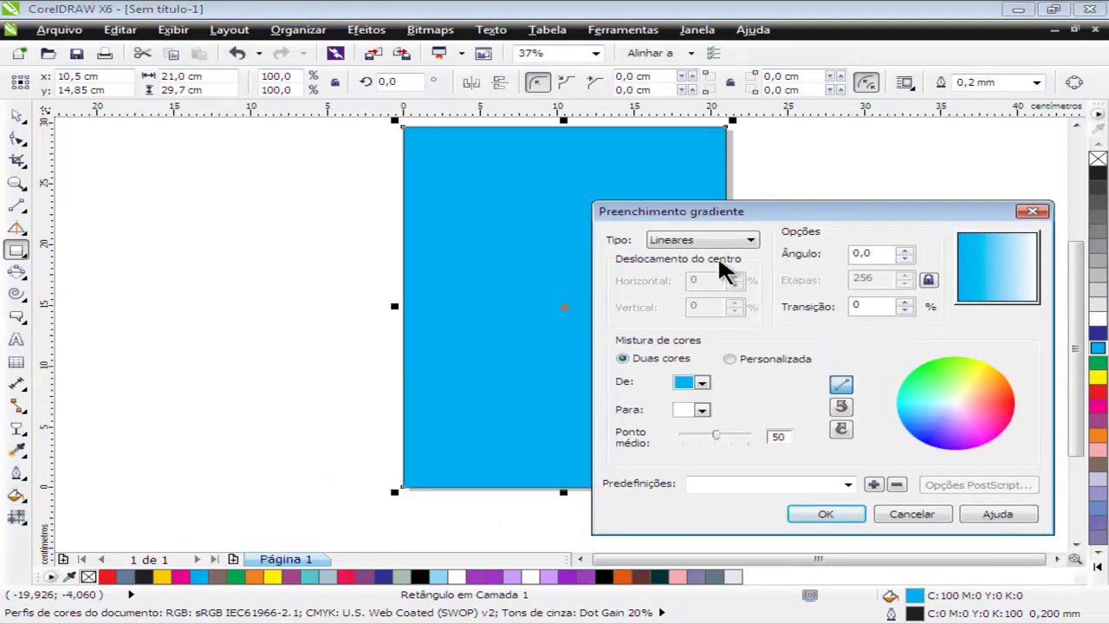
pyautogui.click(704, 384)
pyautogui.click(759, 469)
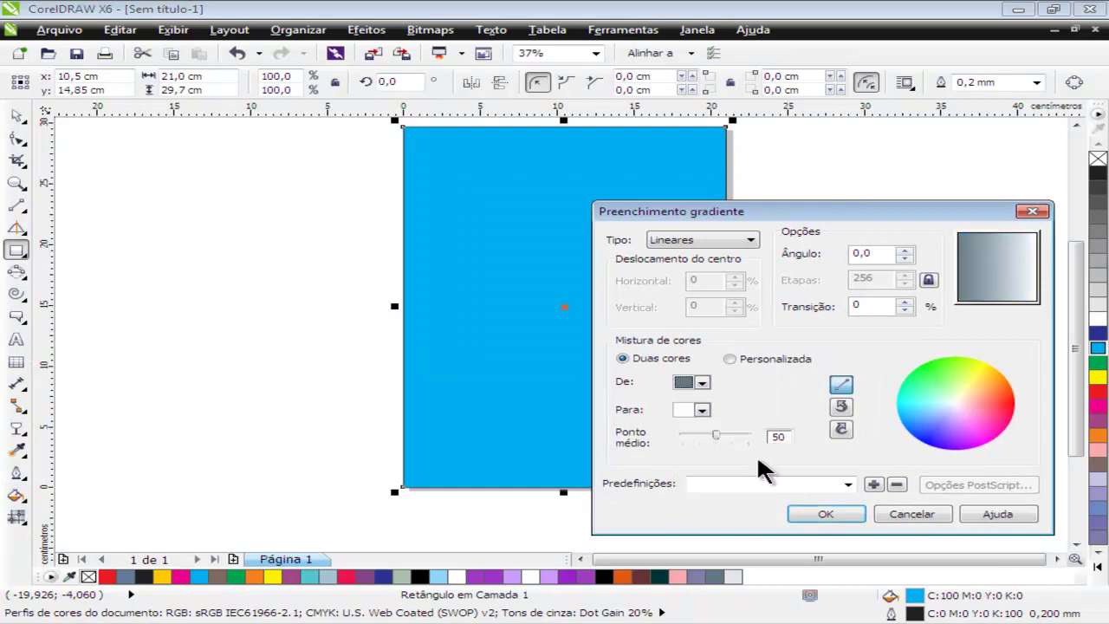
pyautogui.click(702, 409)
pyautogui.click(731, 455)
pyautogui.click(819, 518)
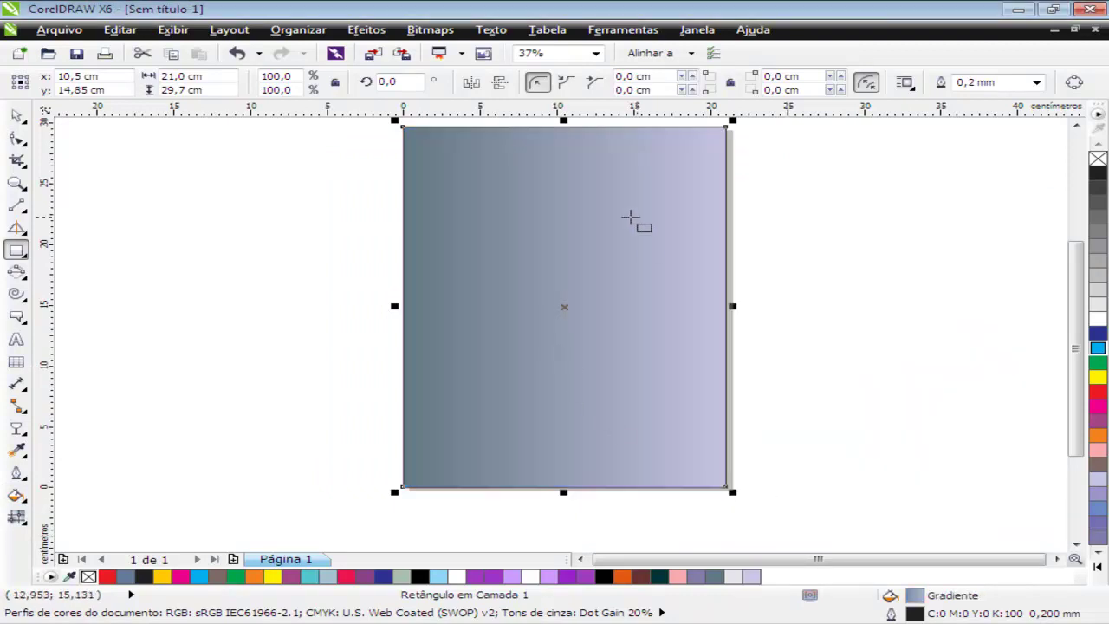
# Remove the outline from the page-sized gradient rectangle
pyautogui.rightClick(1097, 159)
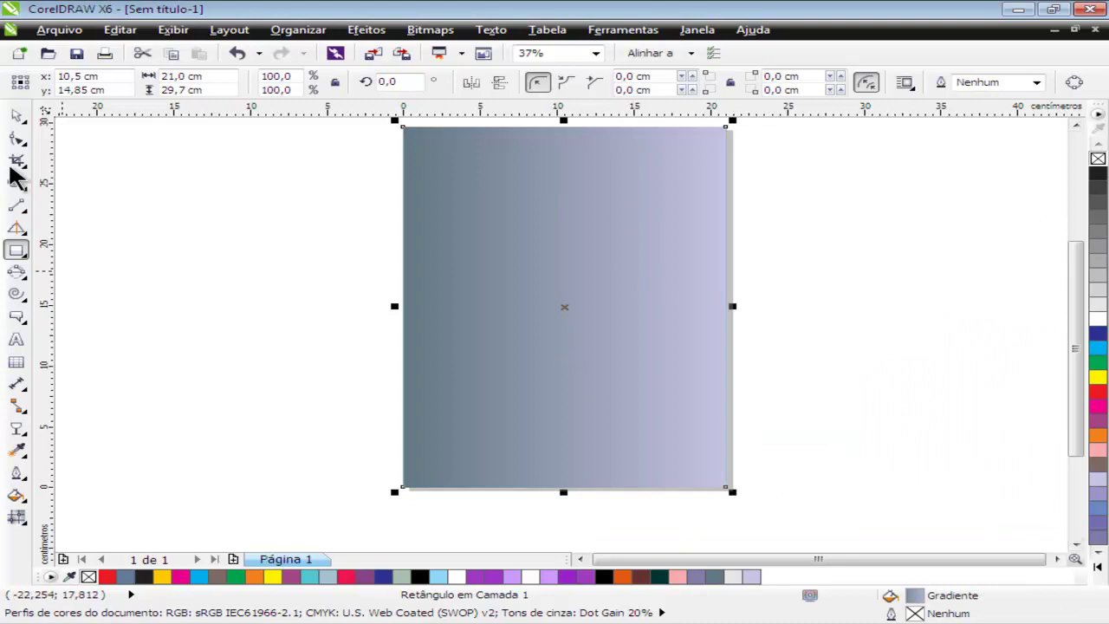
pyautogui.click(16, 116)
pyautogui.click(363, 311)
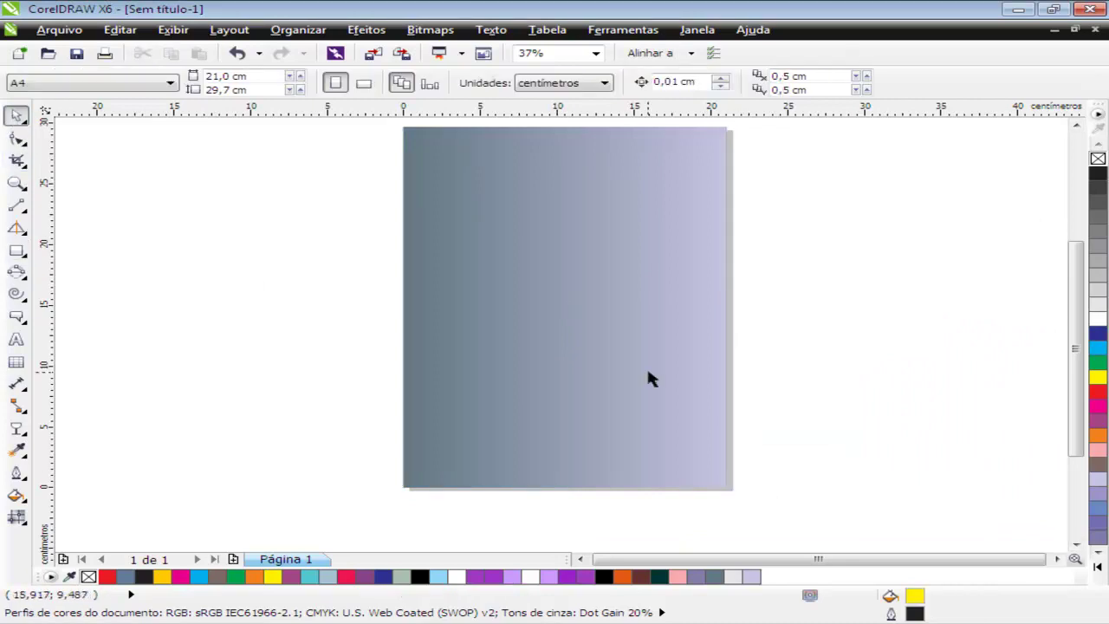
pyautogui.click(668, 380)
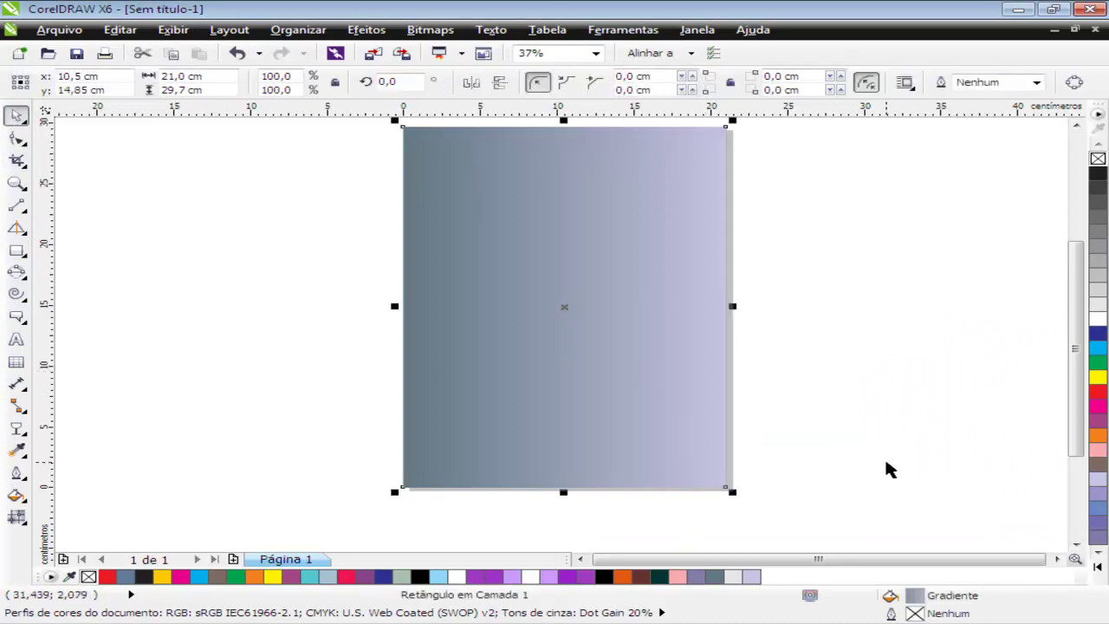
# Draw a spiral about 14.6 × 9.7 cm overlapping the page's right edge and give it a white outline
pyautogui.click(17, 293)
pyautogui.moveTo(540, 220); pyautogui.dragTo(767, 341)
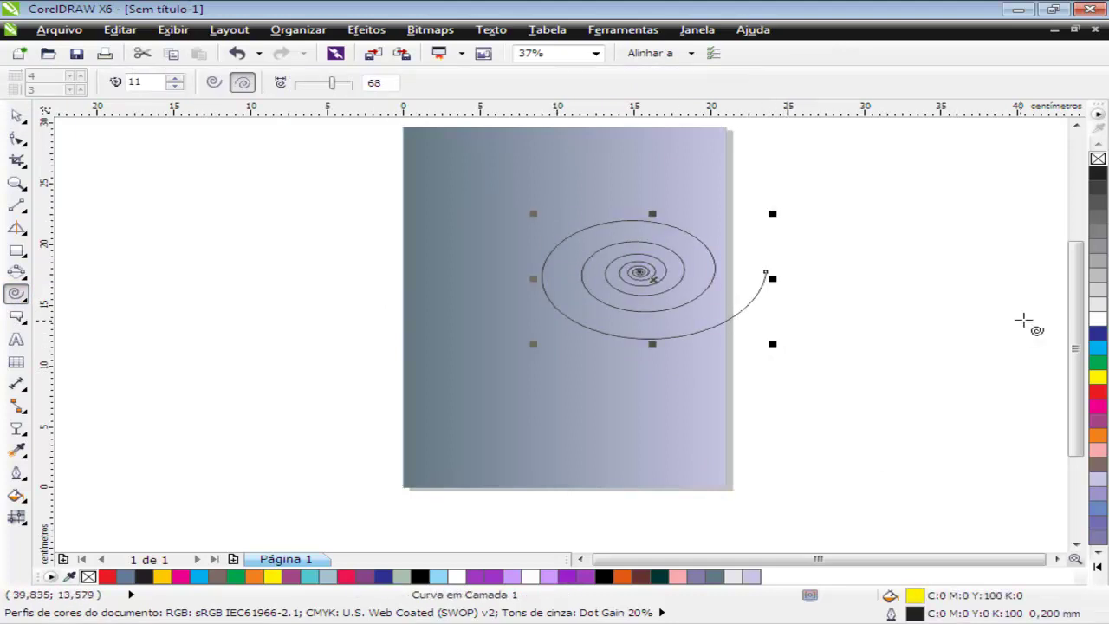
pyautogui.rightClick(1097, 347)
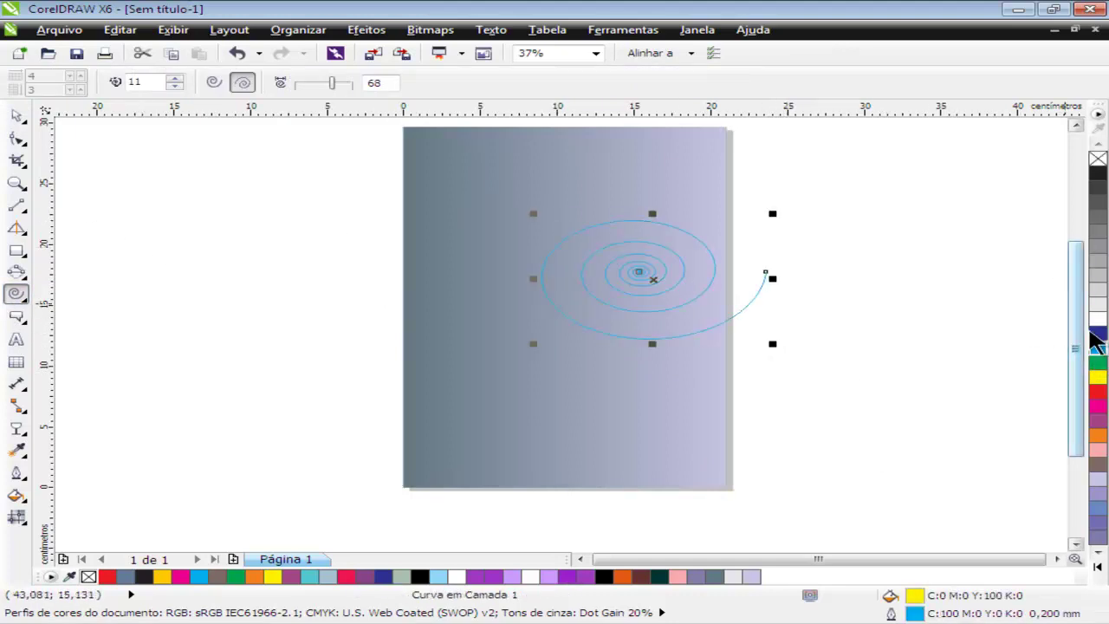
pyautogui.rightClick(1097, 318)
# Try moving the gradient rectangle off to the left of the page and undo the move
pyautogui.click(16, 115)
pyautogui.moveTo(568, 418); pyautogui.dragTo(322, 452)
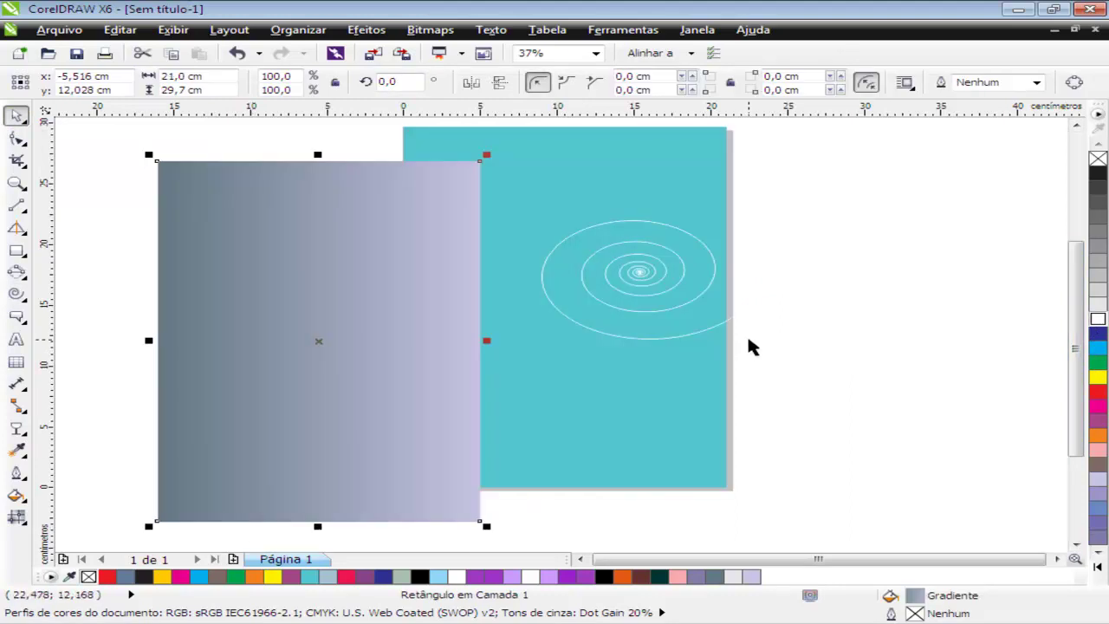
pyautogui.hotkey('ctrl', 'z')
# Lock the page-sized gradient rectangle and test it with marquee selections across the rectangle and the spiral
pyautogui.rightClick(508, 328)
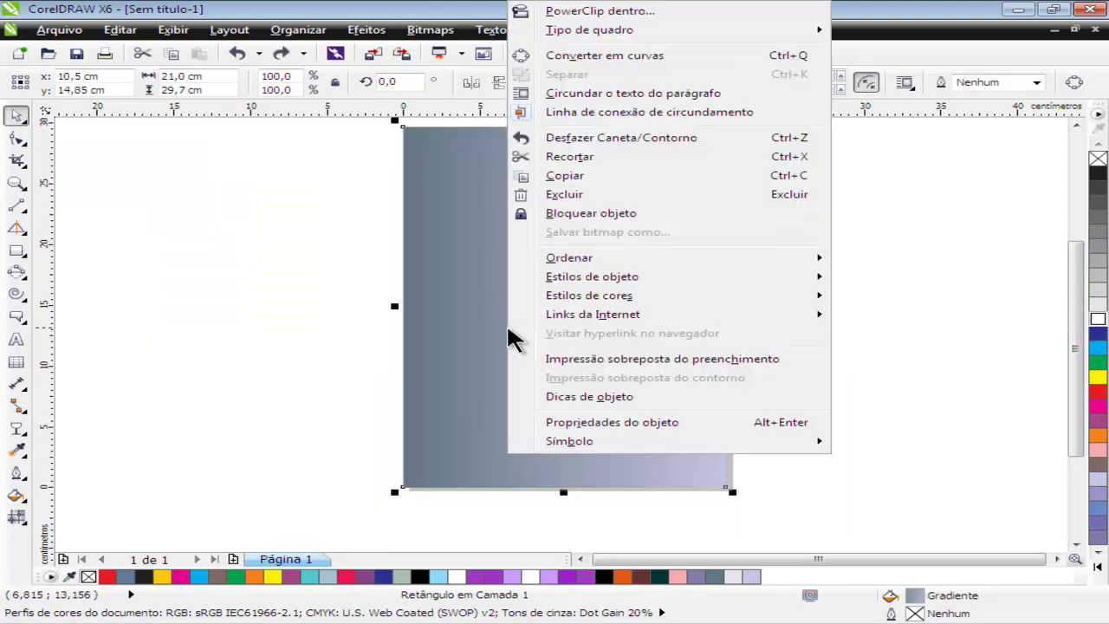
pyautogui.click(559, 215)
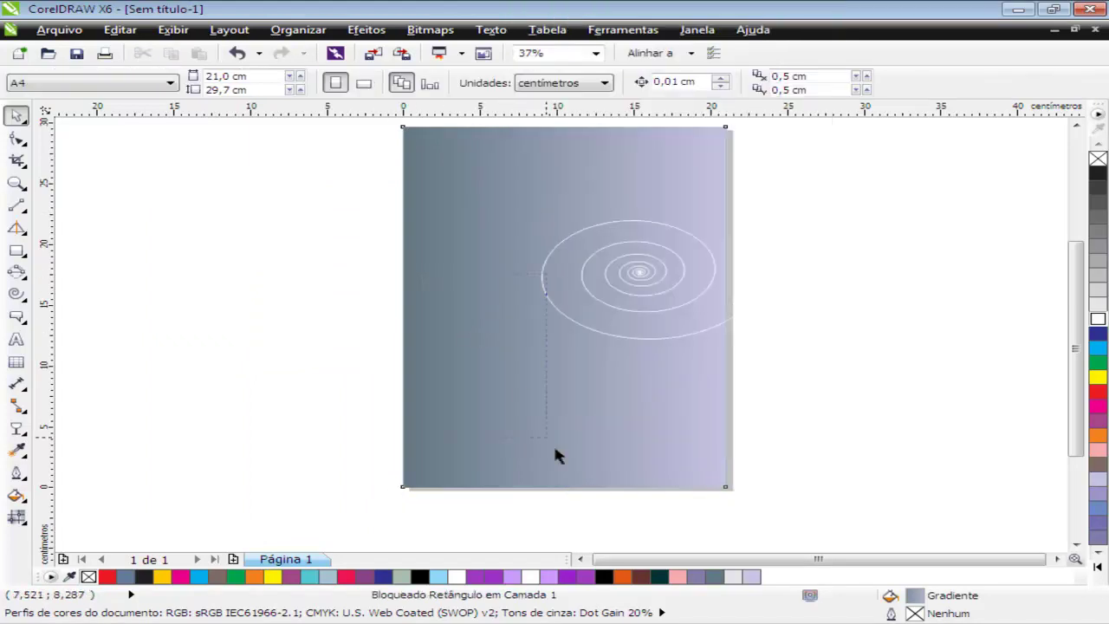
pyautogui.click(564, 493)
pyautogui.moveTo(817, 210); pyautogui.dragTo(472, 382)
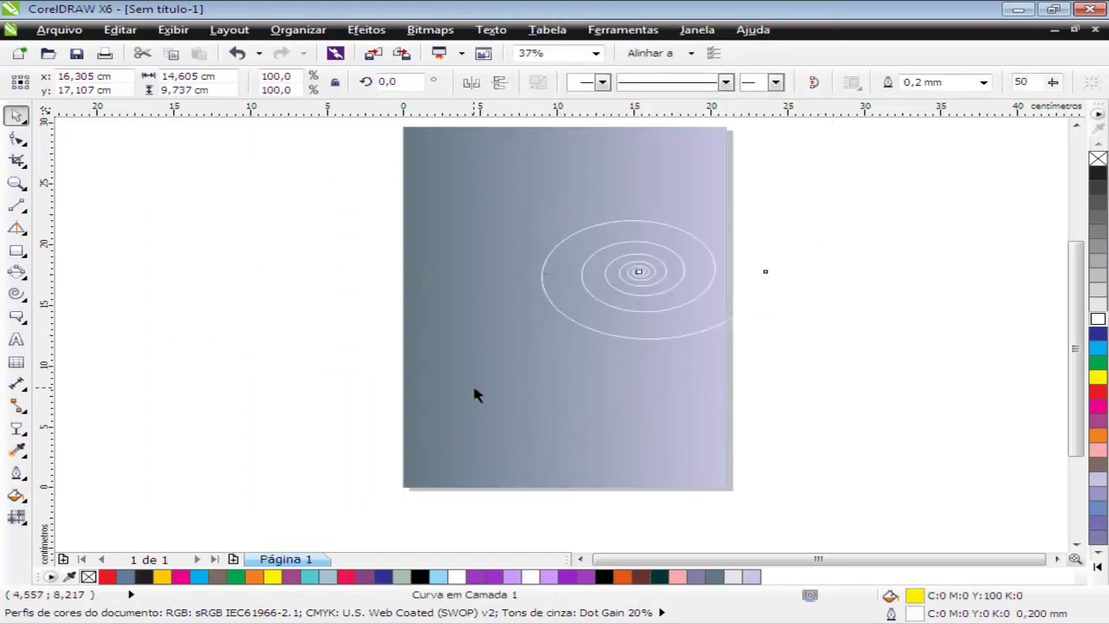
pyautogui.click(472, 382)
pyautogui.moveTo(420, 297); pyautogui.dragTo(815, 487)
pyautogui.moveTo(834, 446); pyautogui.dragTo(722, 485)
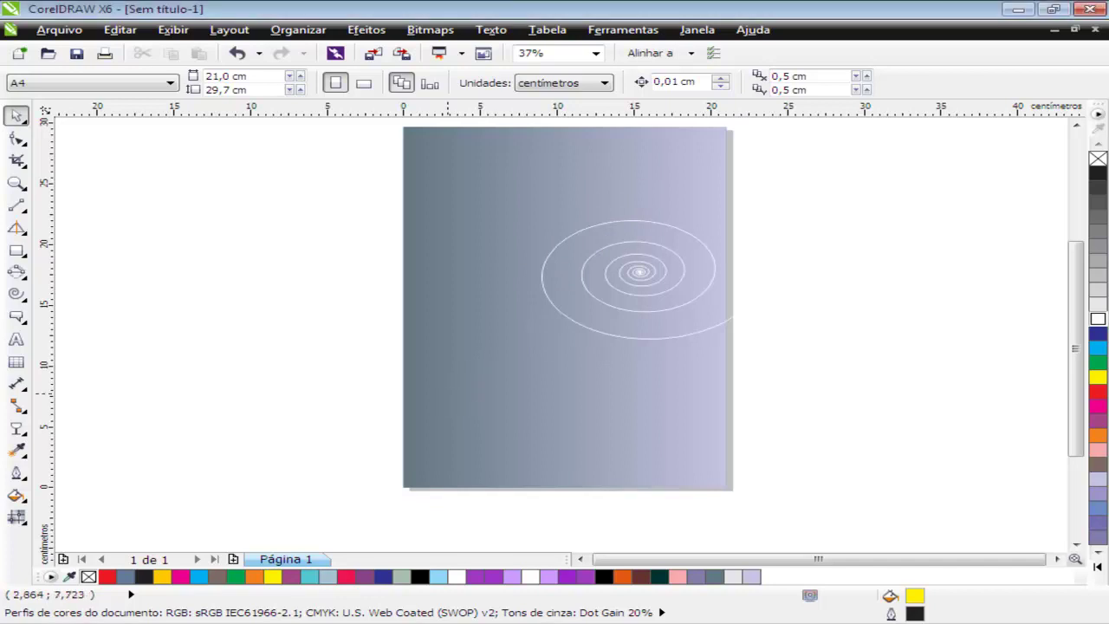
# Switch to the browser window showing the SEBRAE logo image
pyautogui.hotkey('alt', 'Tab')
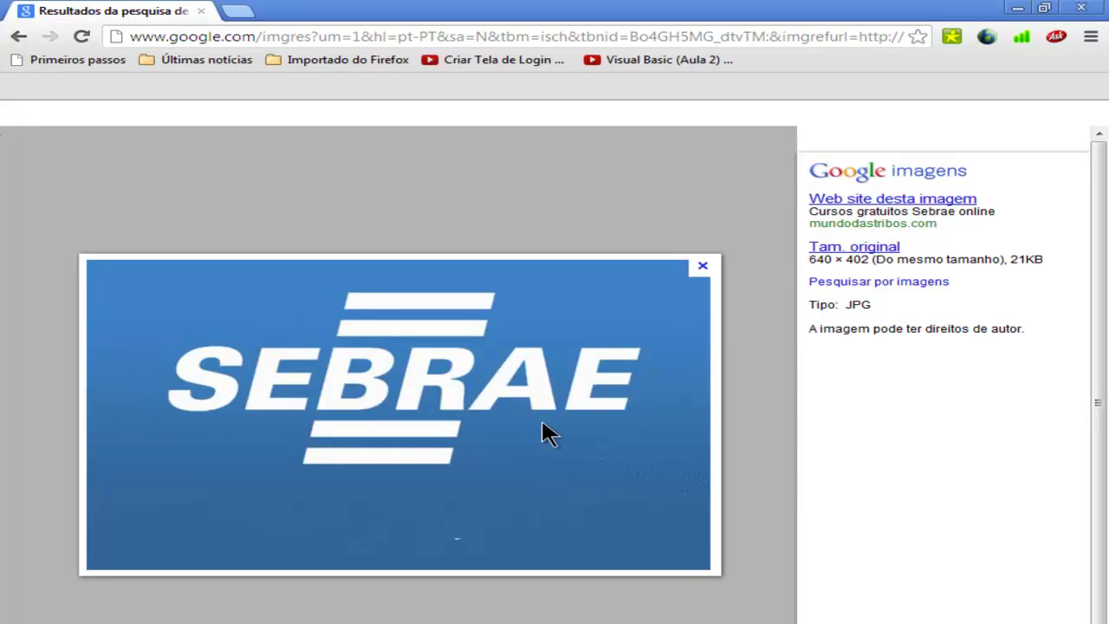